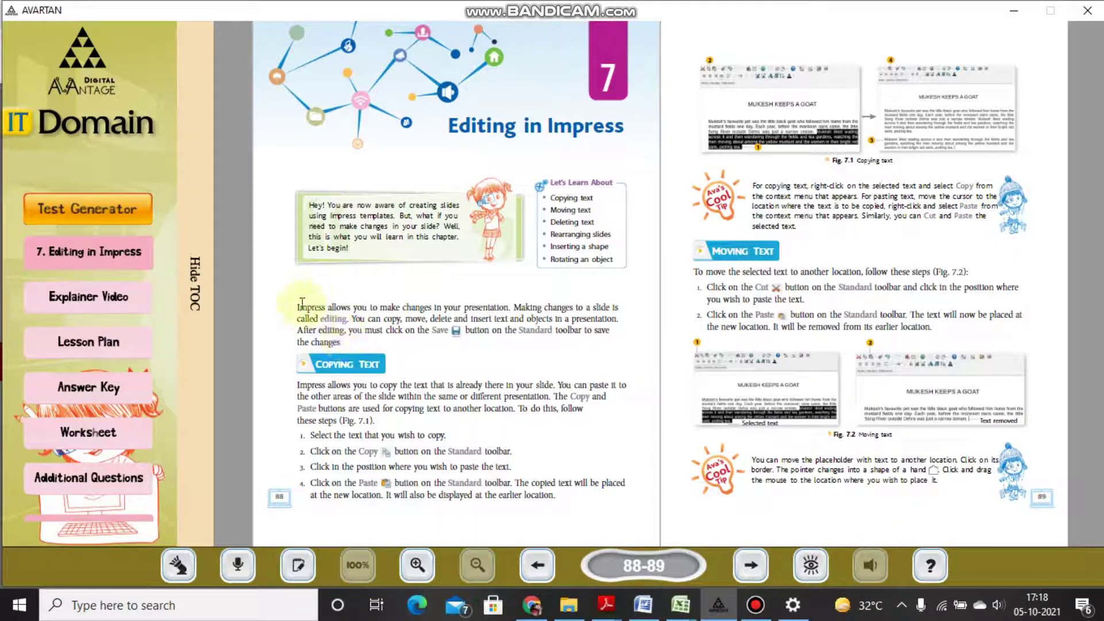
- Mark the e-book's opening sentences about making changes and saving presentations while reading
left_click_drag(297, 310, 511, 310)
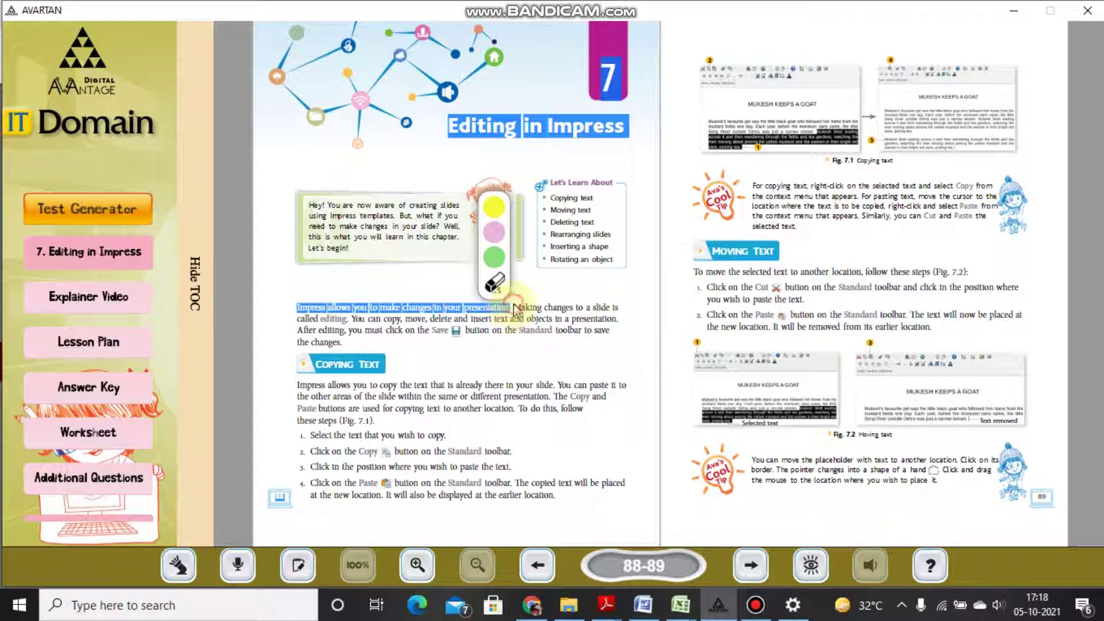
left_click(516, 309)
mouse_move(517, 306)
left_mouse_down()
mouse_move(609, 310)
mouse_move(347, 316)
mouse_move(368, 329)
mouse_move(429, 318)
mouse_move(618, 325)
left_mouse_up()
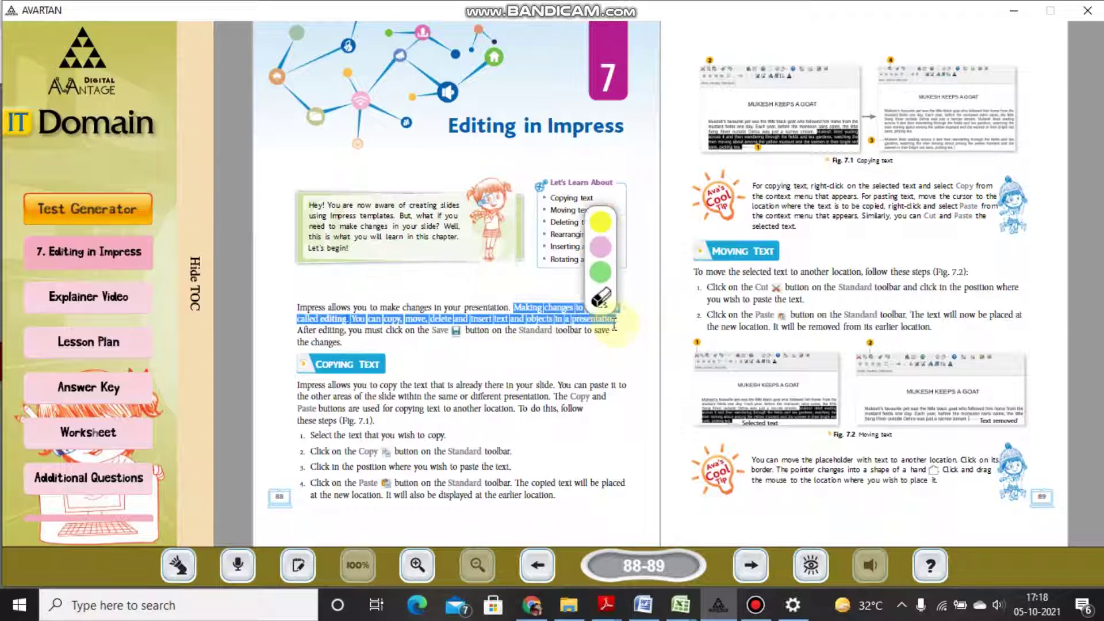
left_click(299, 330)
triple_click(443, 324)
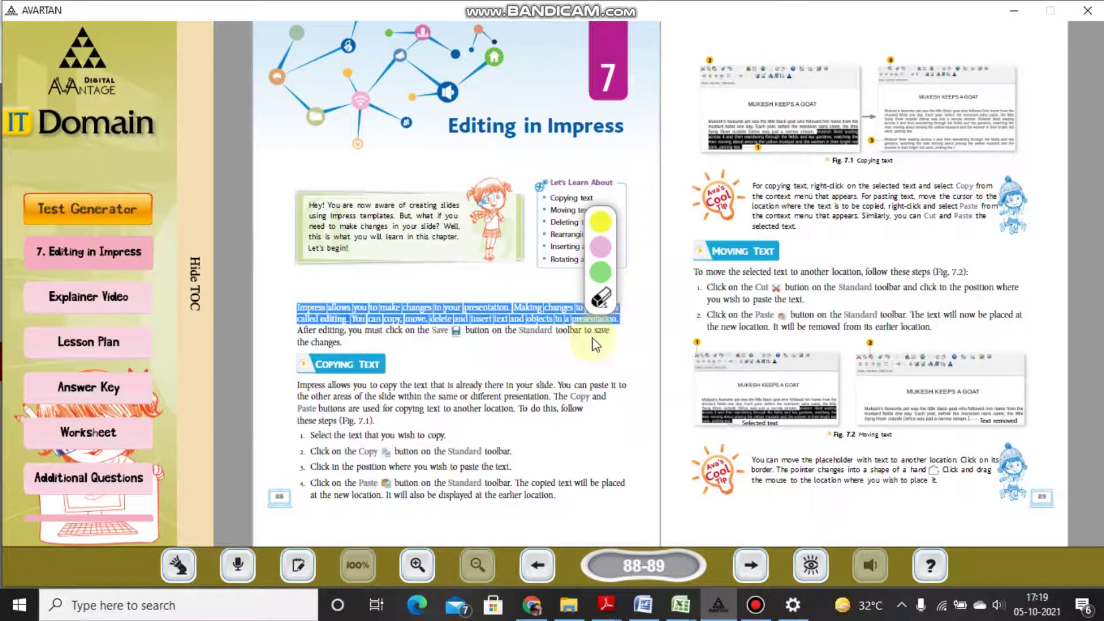
triple_click(345, 344)
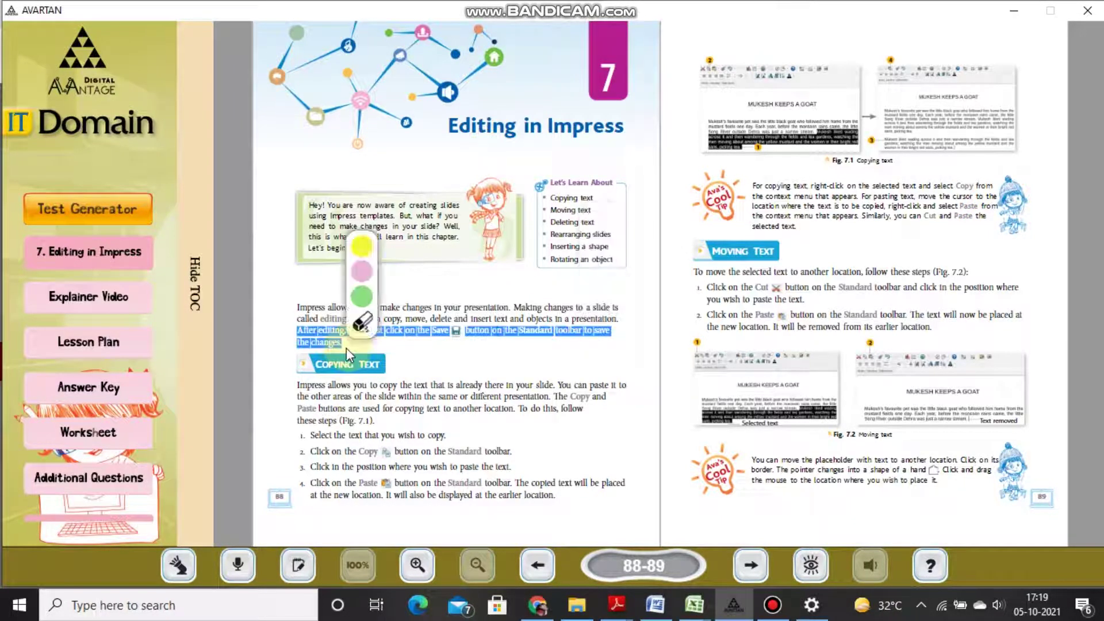
left_click(314, 267)
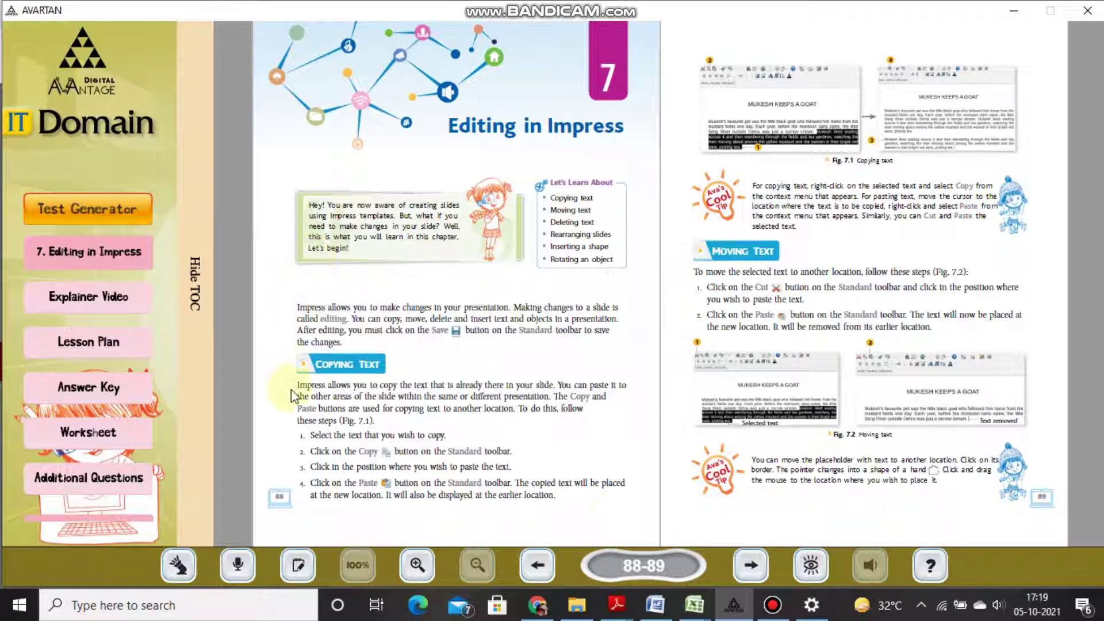
- Mark the chapter title and opening Copying Text sentences about the Copy and Paste buttons
left_click_drag(295, 391, 556, 382)
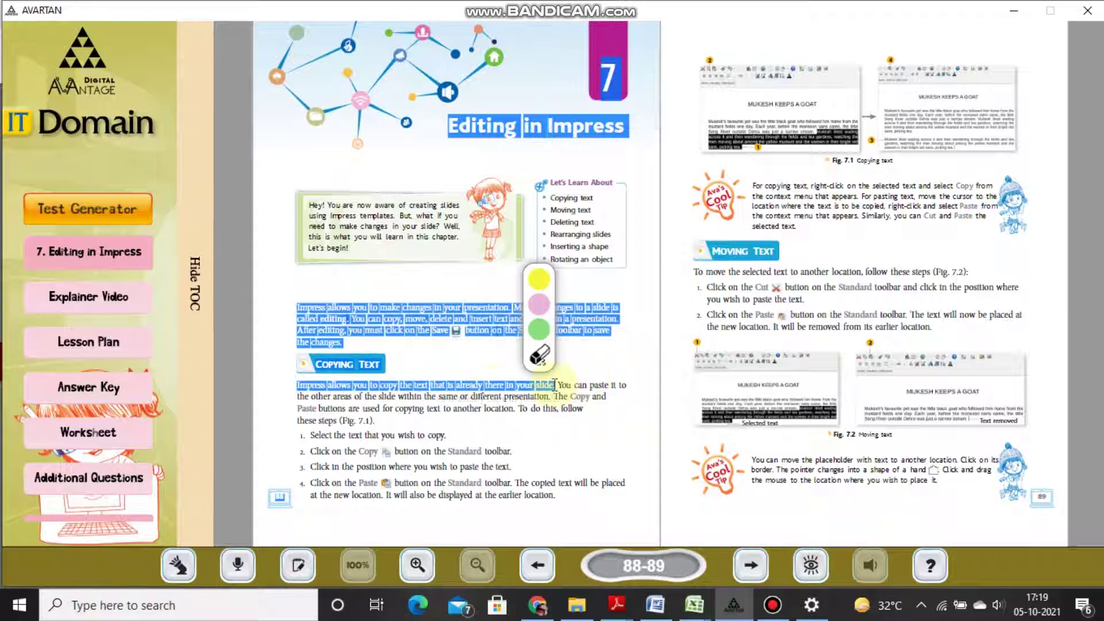
left_click(295, 404)
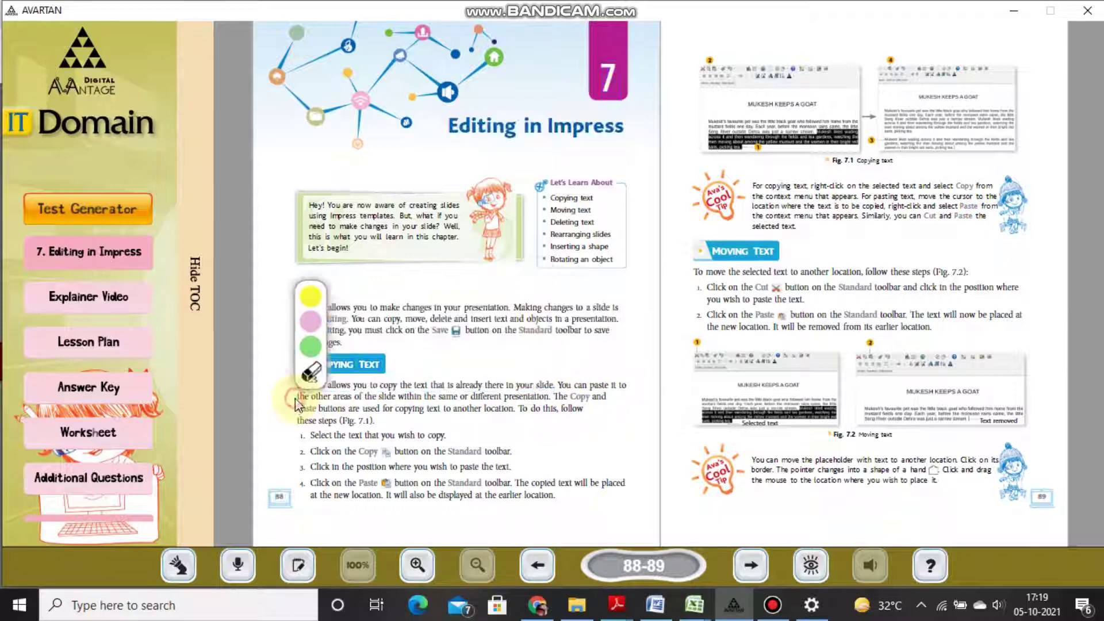
left_click_drag(298, 402, 544, 396)
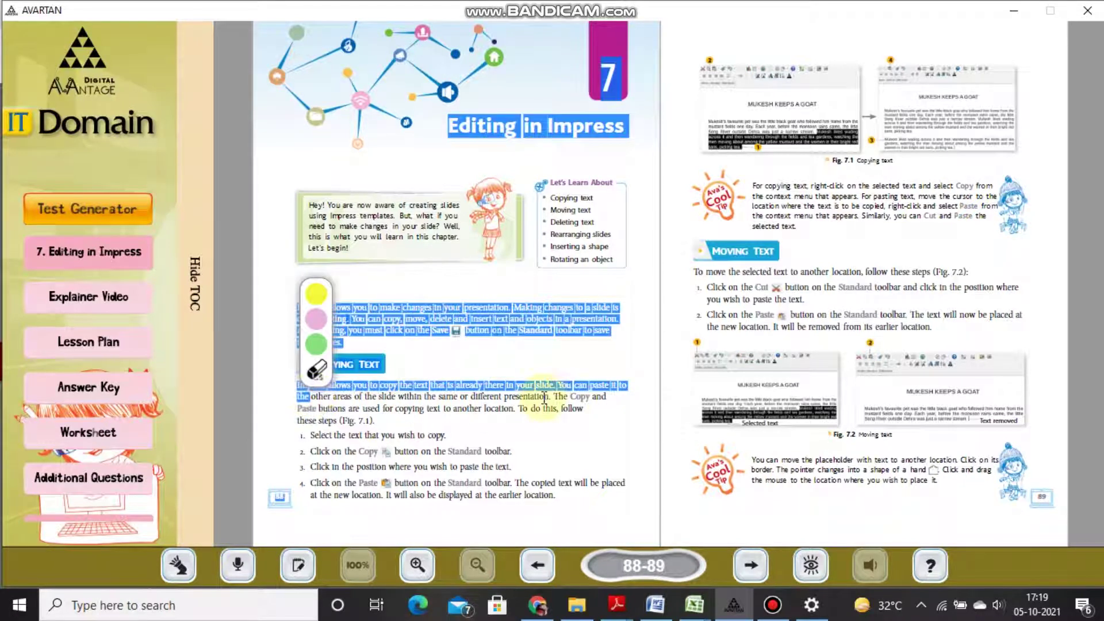
left_click(544, 397)
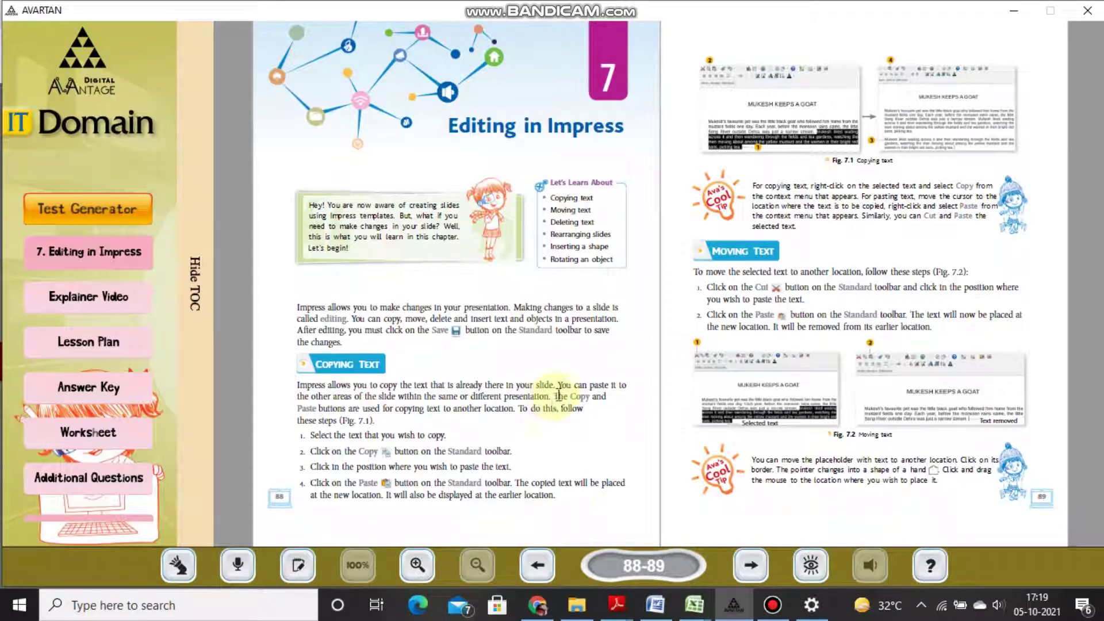
left_click_drag(555, 396, 516, 412)
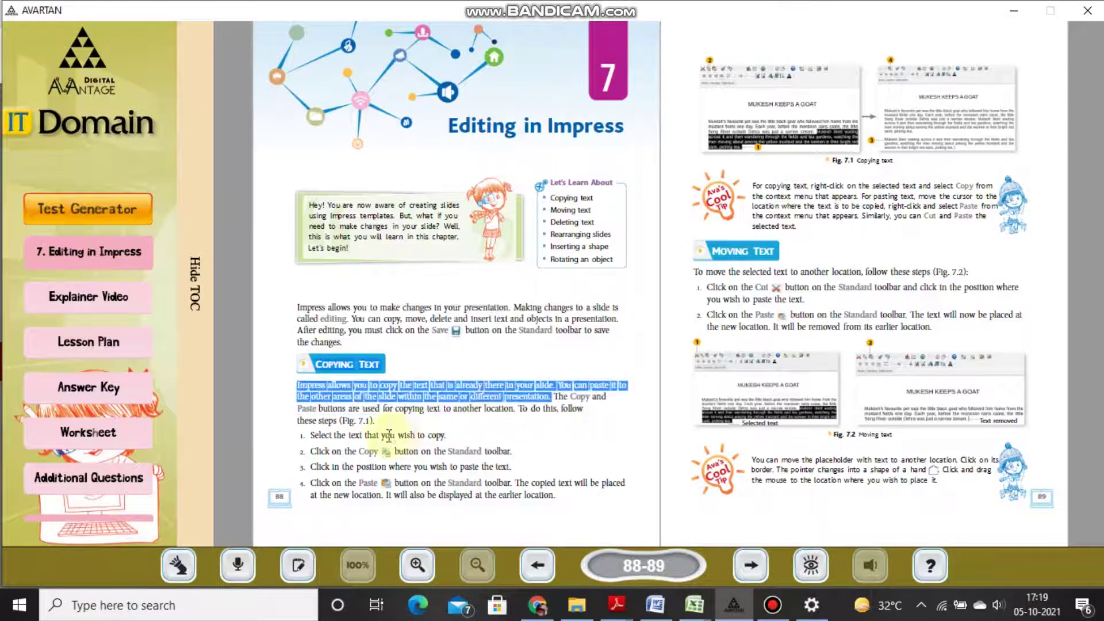
left_click_drag(551, 396, 297, 384)
left_click(369, 422)
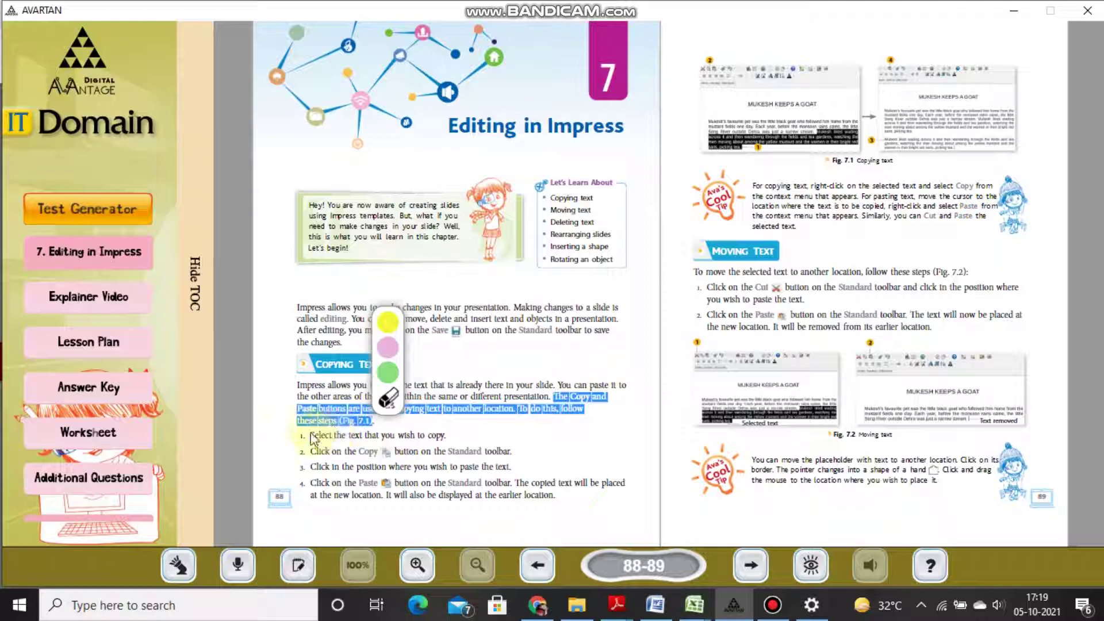
- Mark copying steps 1 through 4 in the e-book while reading
left_click_drag(313, 438, 377, 443)
left_click(386, 443)
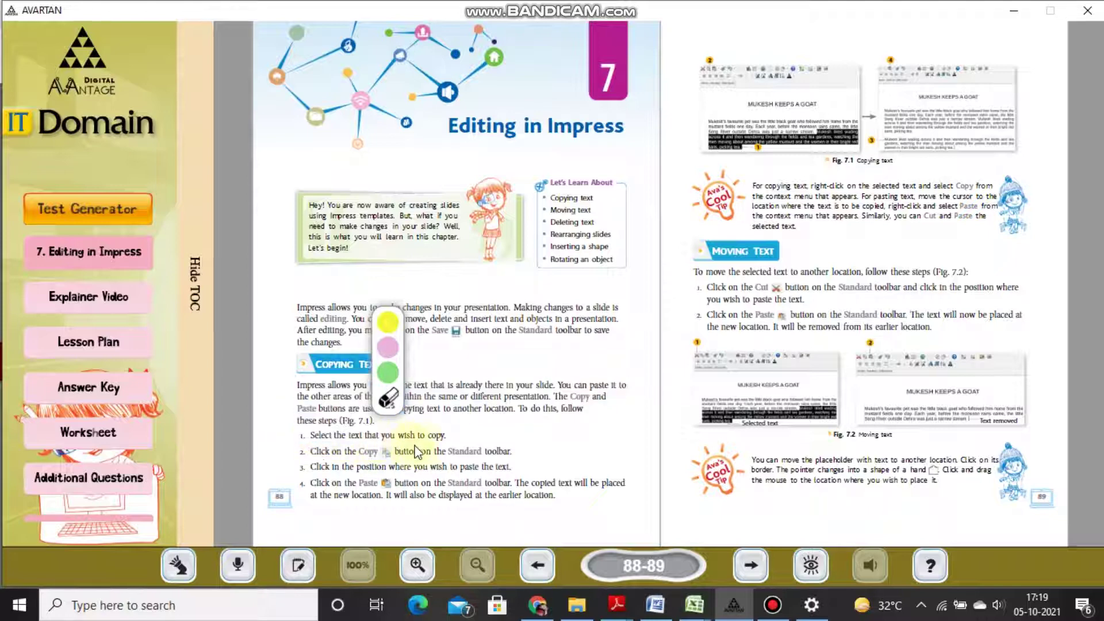
left_click(448, 444)
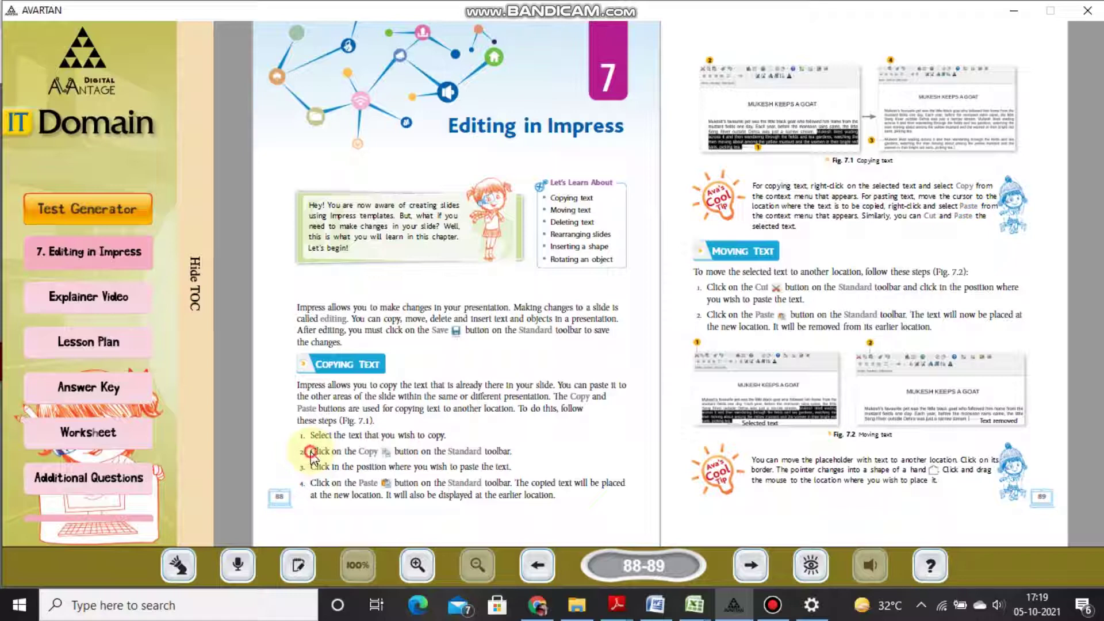
left_click_drag(311, 454, 511, 452)
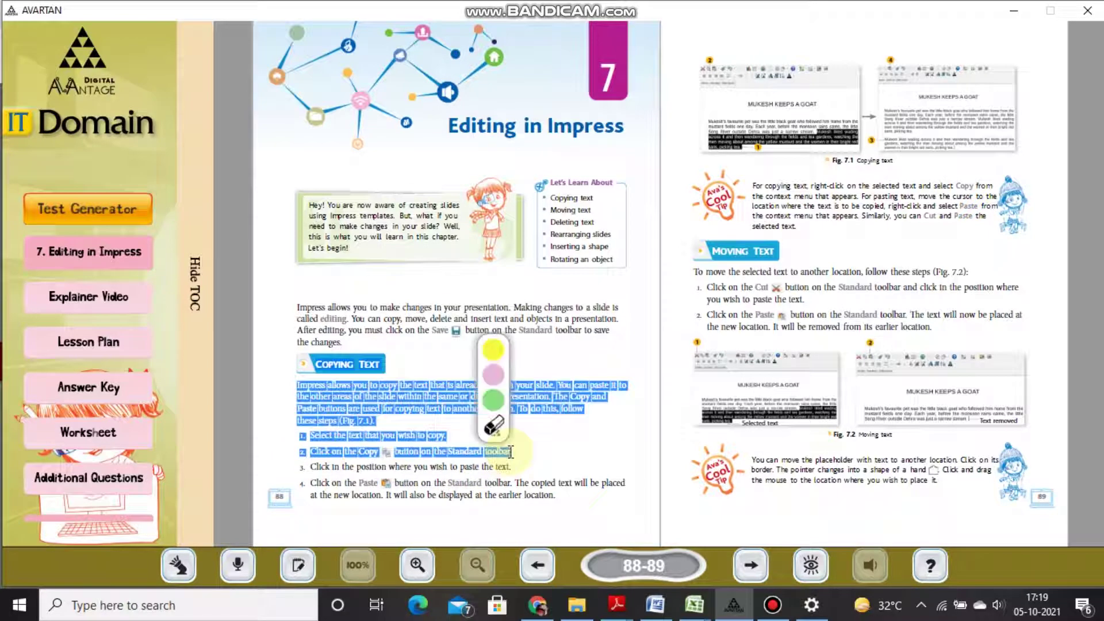
left_click_drag(311, 468, 513, 467)
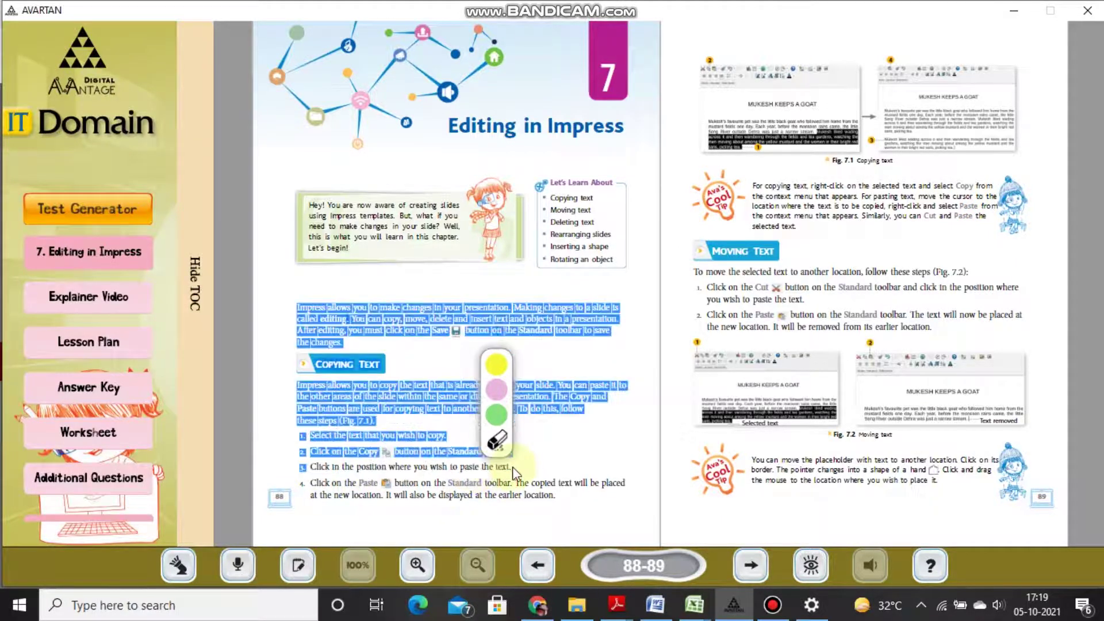
mouse_move(314, 483)
left_mouse_down()
mouse_move(615, 487)
mouse_move(616, 500)
mouse_move(398, 495)
mouse_move(555, 499)
left_mouse_up()
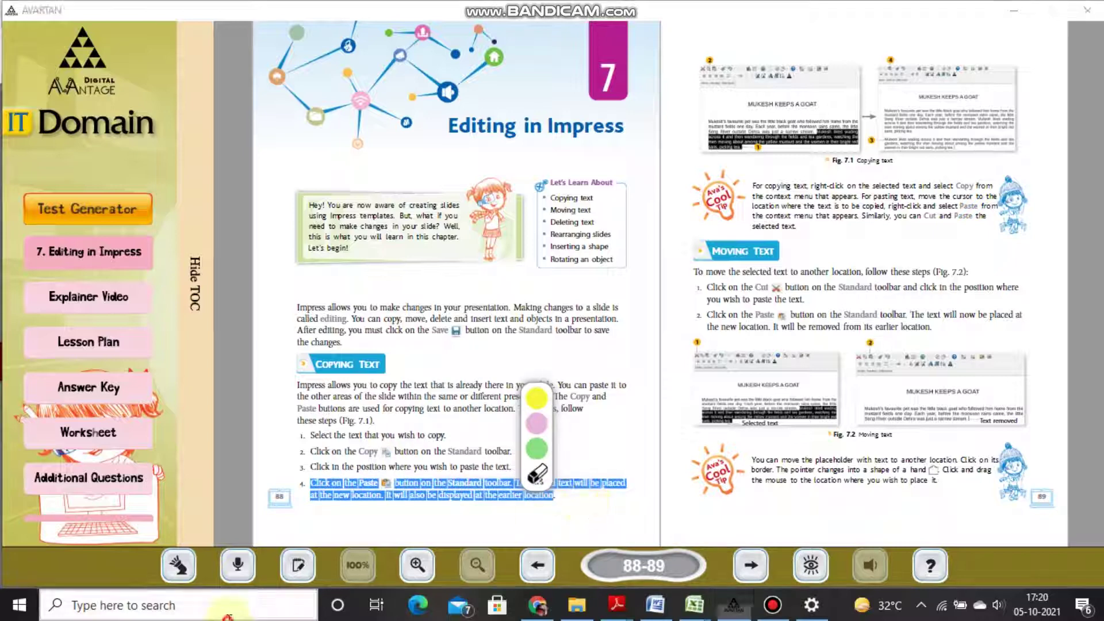
- Launch Microsoft Office PowerPoint 2007 by searching 'power' from the taskbar
left_click(227, 607)
type("power")
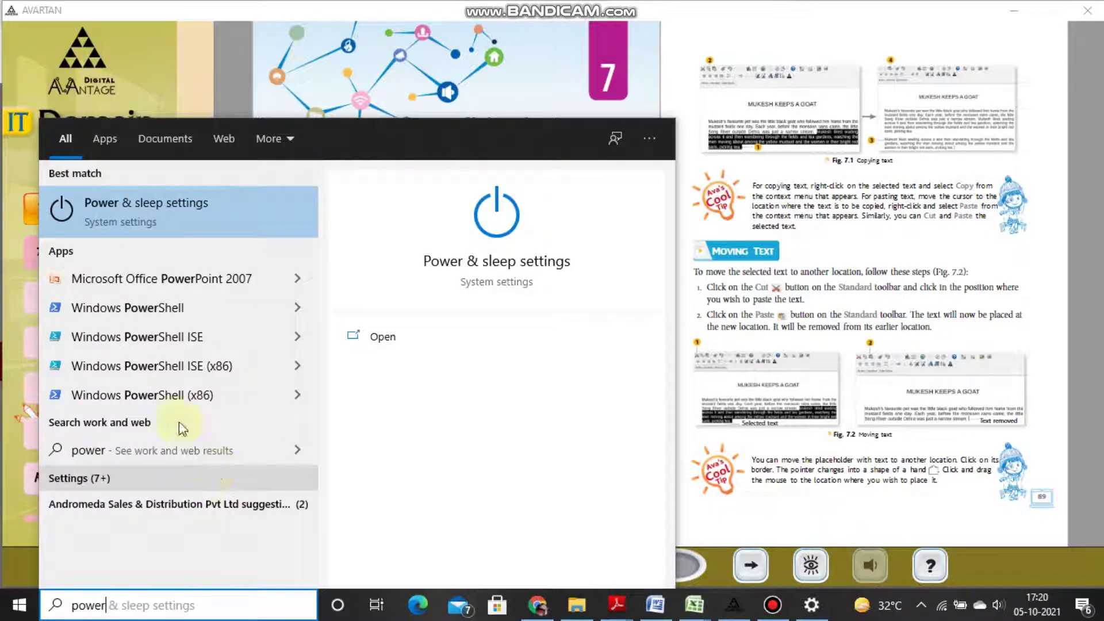
left_click(177, 278)
scroll(180, 286, "down", 1)
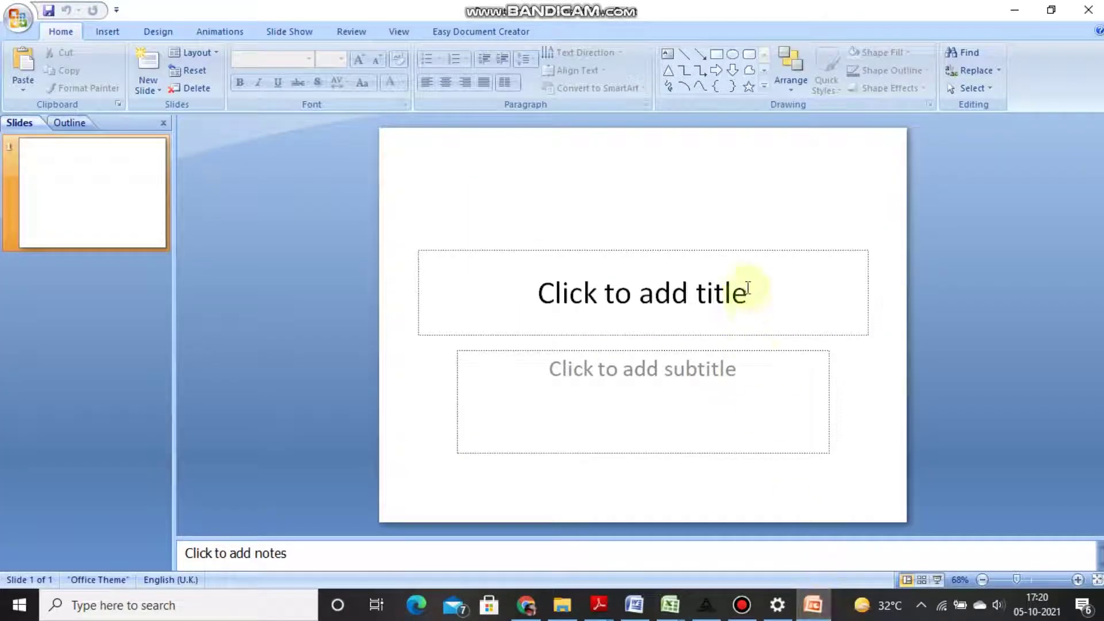
- Type APPLE as the slide title and copy it
left_click(746, 289)
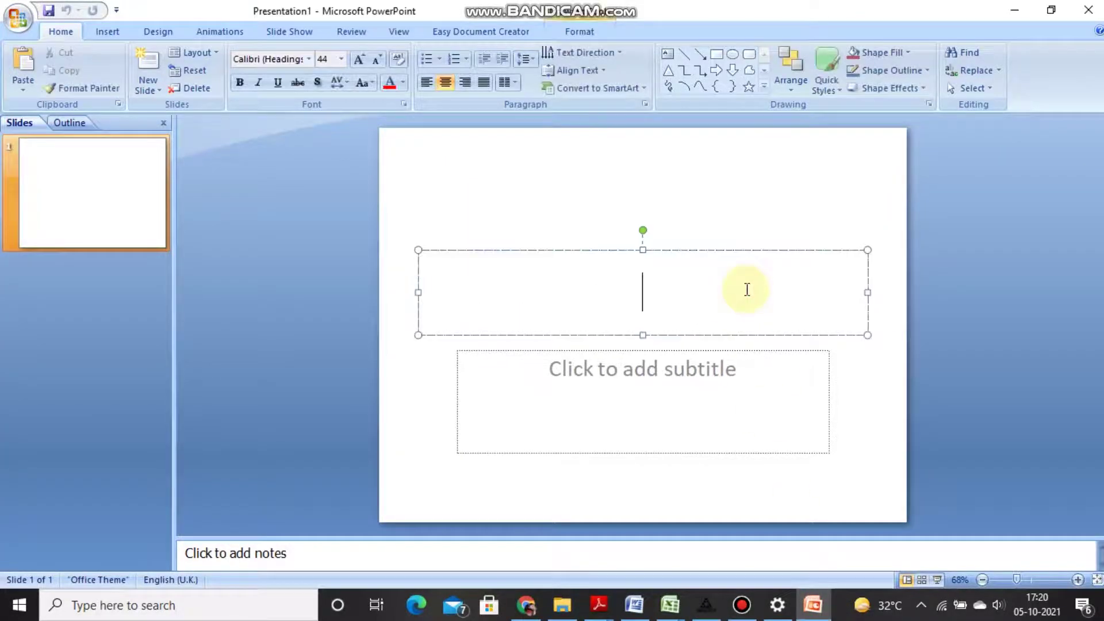
type("APPLE")
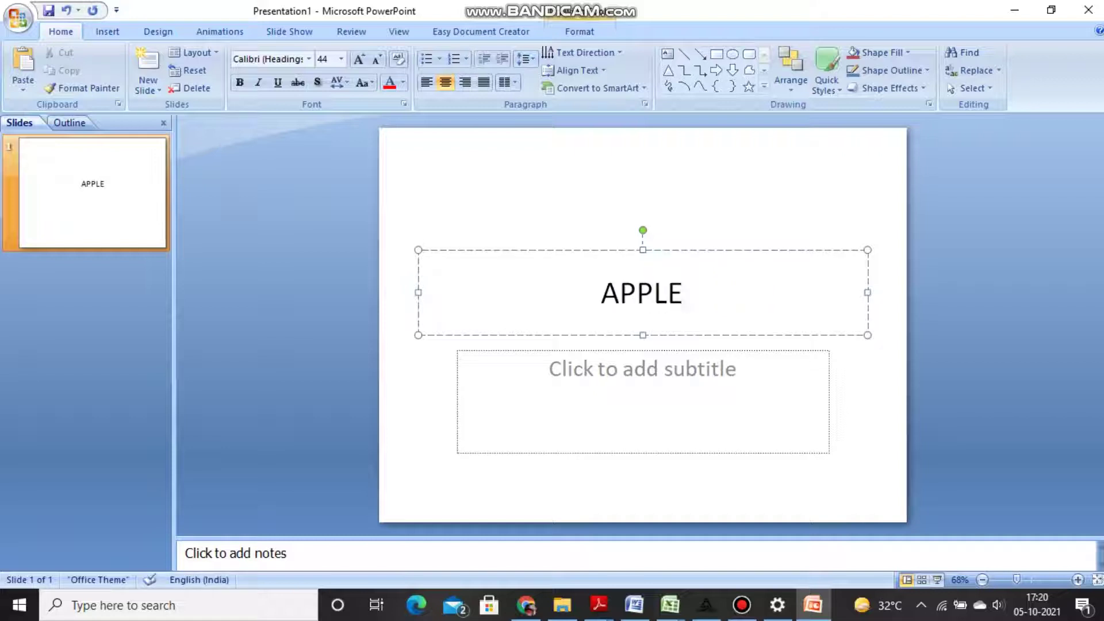
key("shift+Left")
key("shift+Left")
key("shift+Left")
key("shift+Left")
key("shift+Left")
key("ctrl+c")
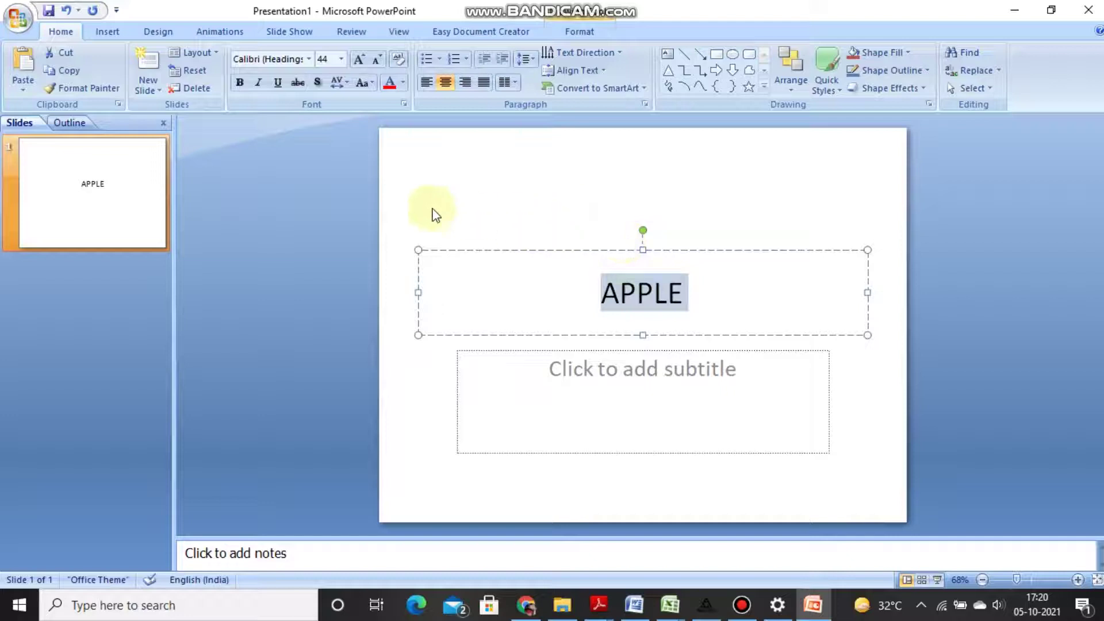
left_click(68, 70)
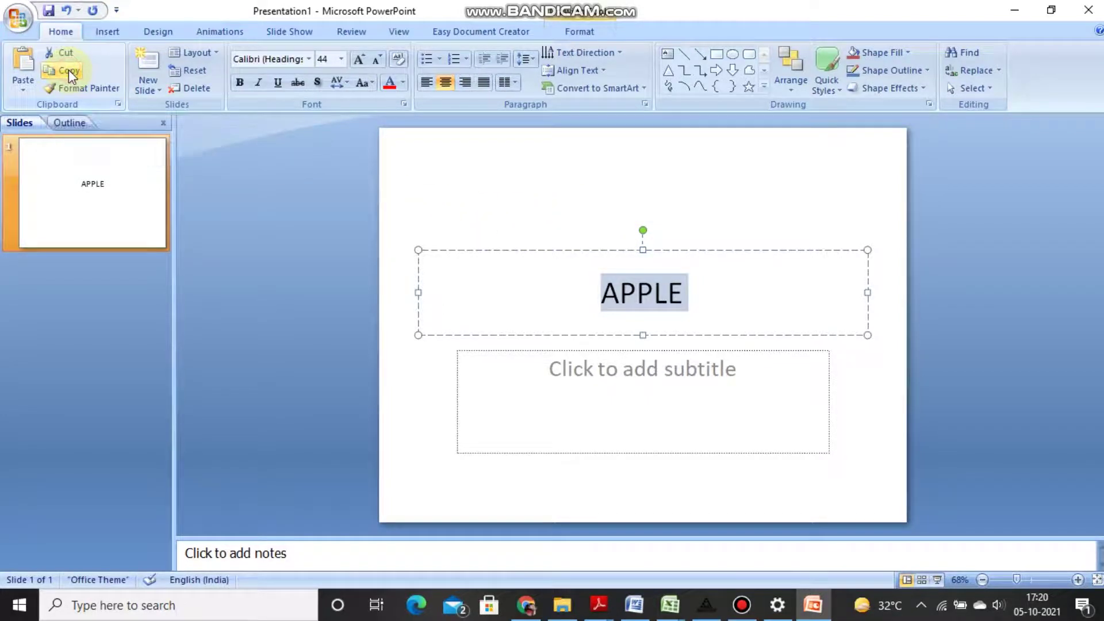
- Paste APPLE into the subtitle placeholder, then select the title APPLE
left_click(516, 395)
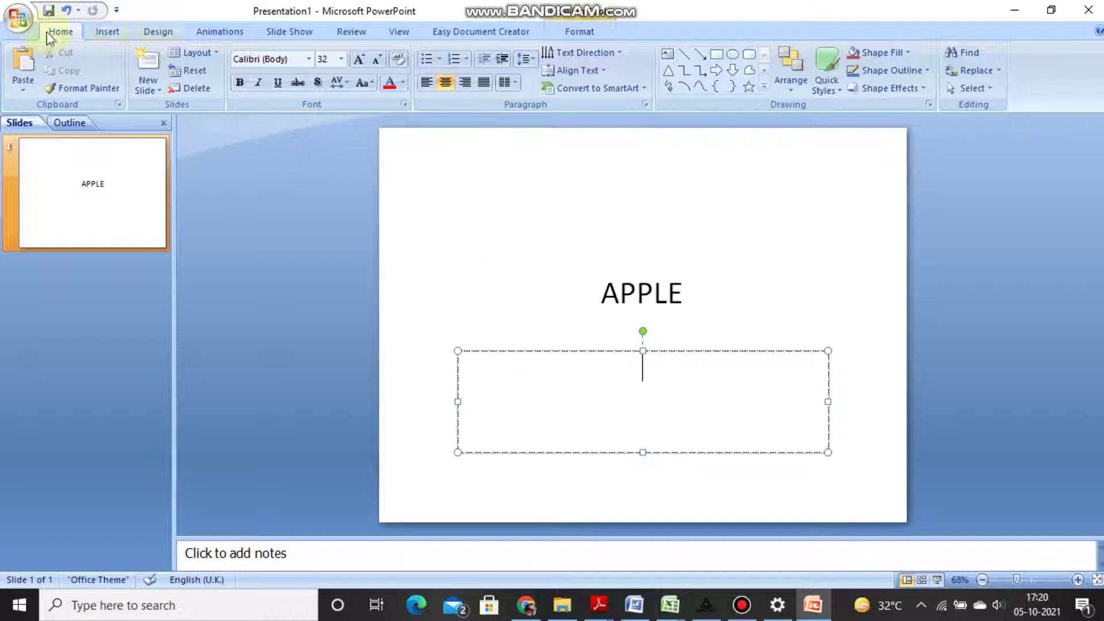
left_click(19, 62)
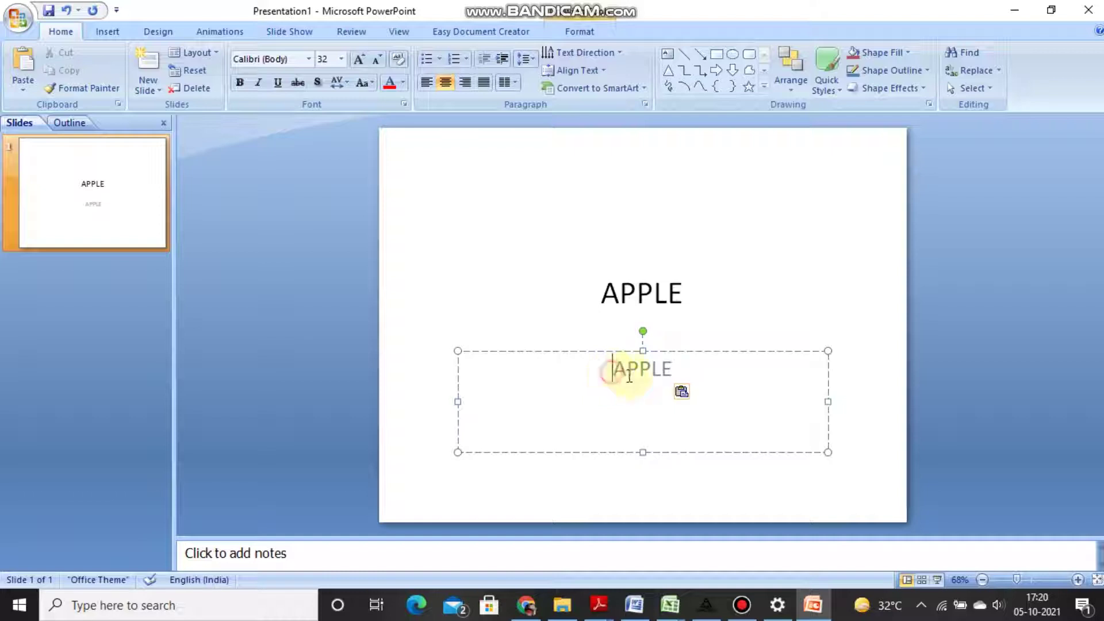
left_click_drag(612, 371, 676, 375)
left_click_drag(591, 290, 683, 304)
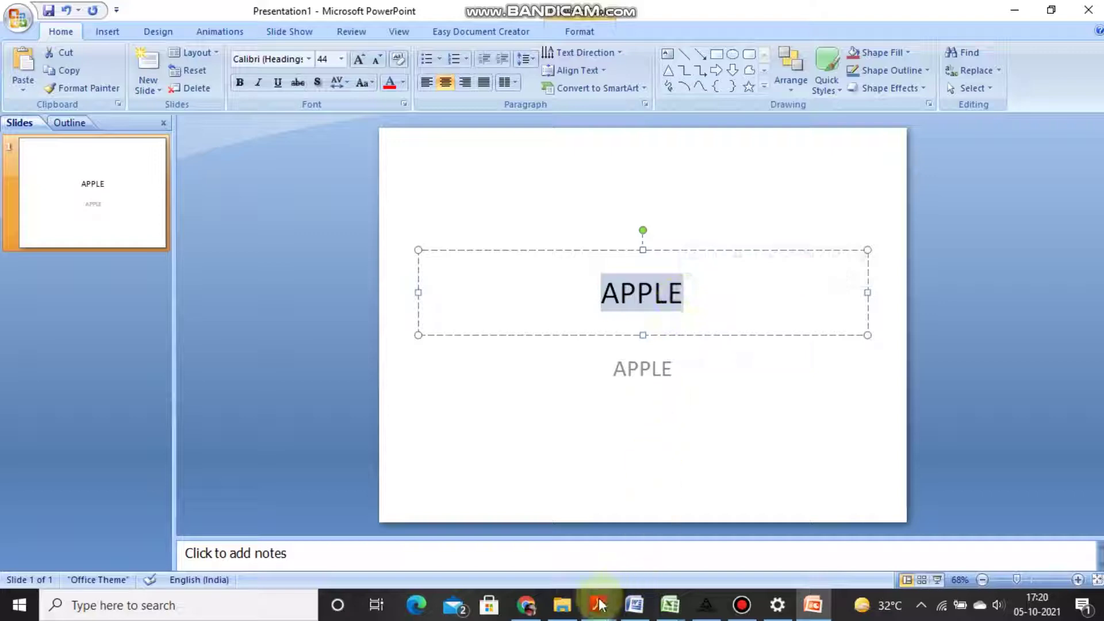
- Switch to the e-book and mark the two Moving Text steps on page 89 while reading
mouse_move(599, 605)
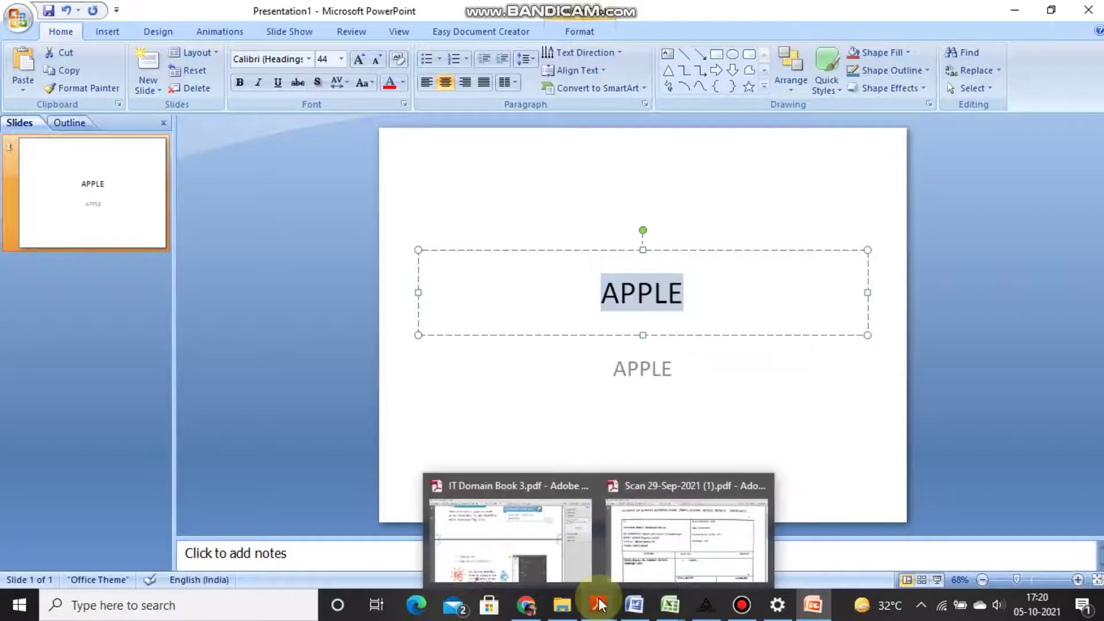
left_click(705, 604)
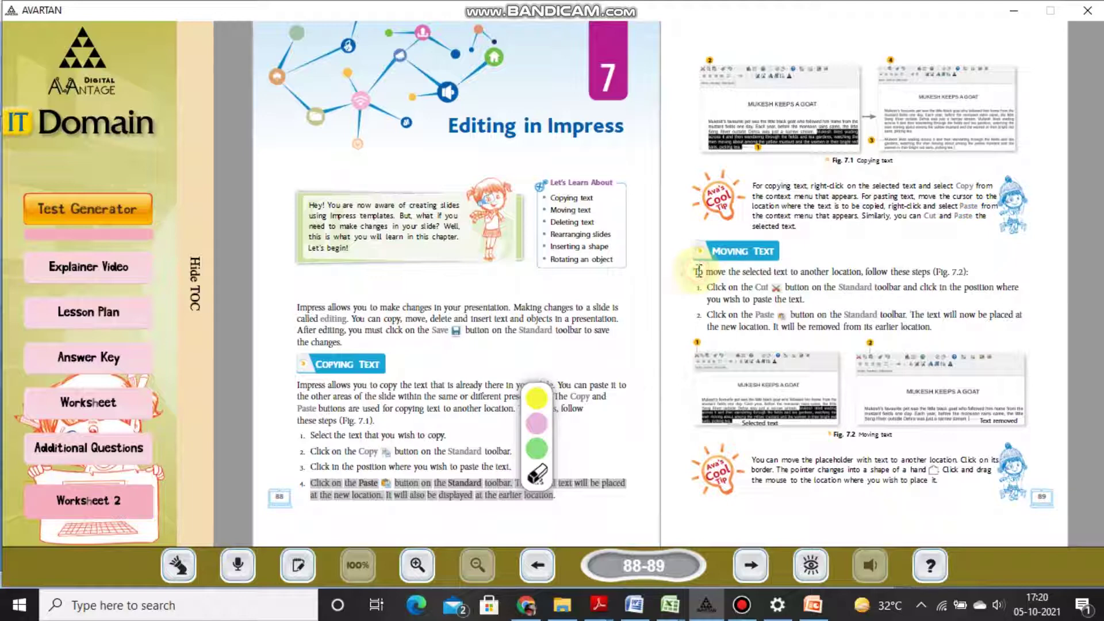
left_click_drag(698, 271, 776, 276)
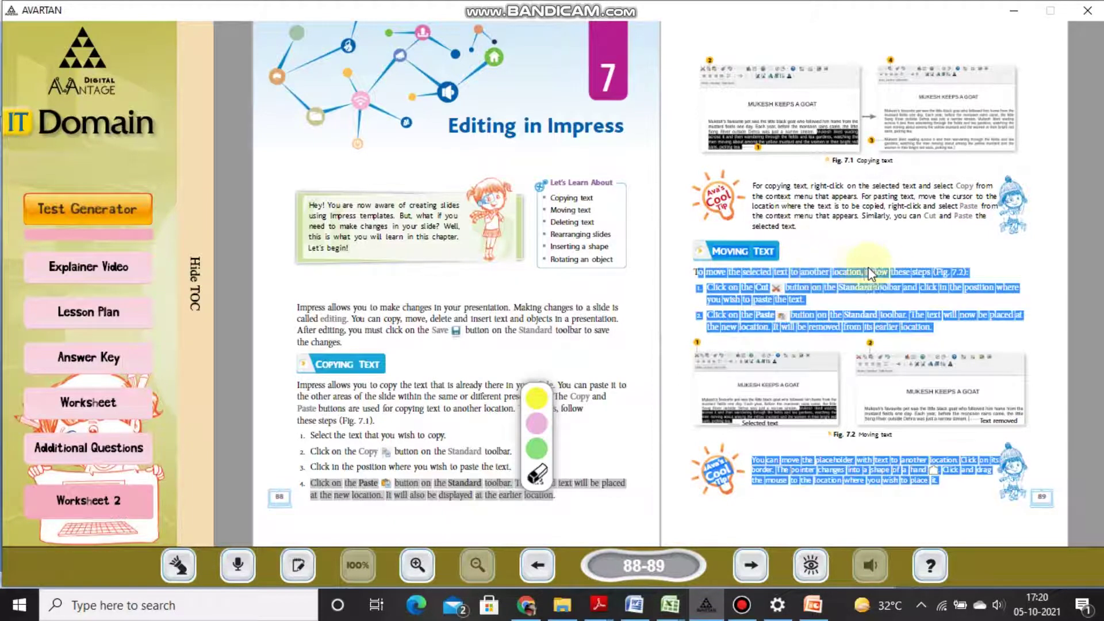
left_click_drag(943, 270, 969, 269)
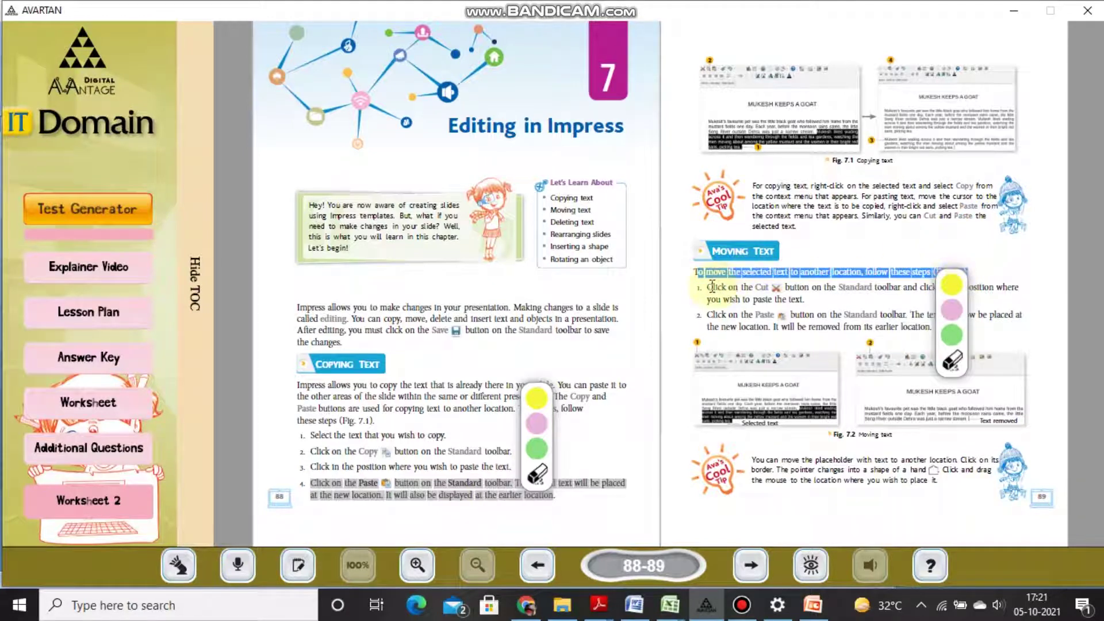
left_click_drag(711, 286, 805, 299)
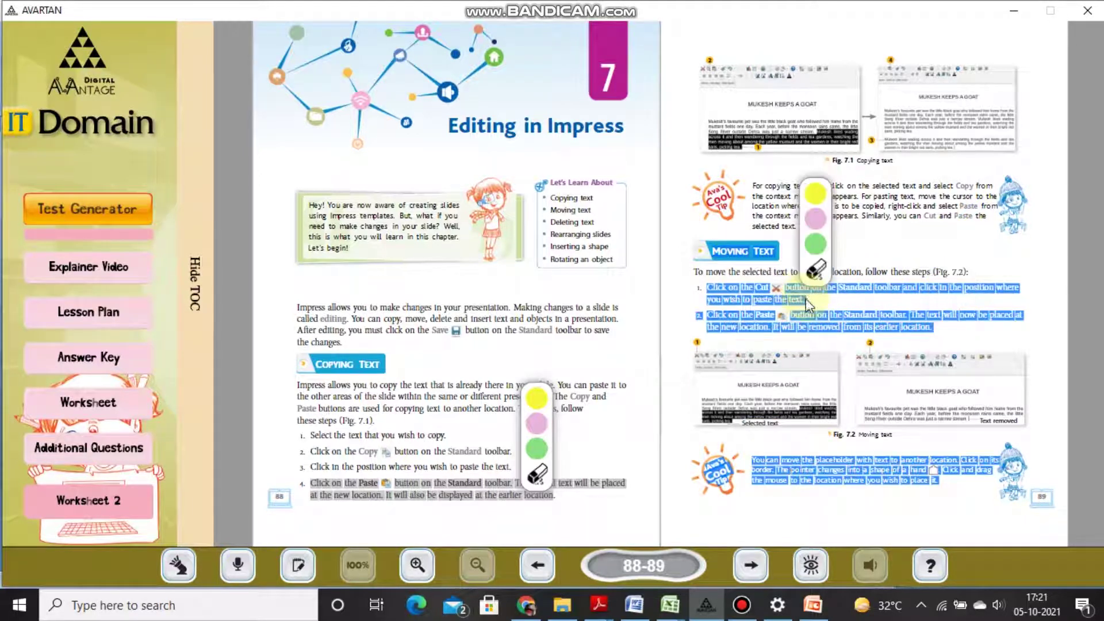
left_click(713, 311)
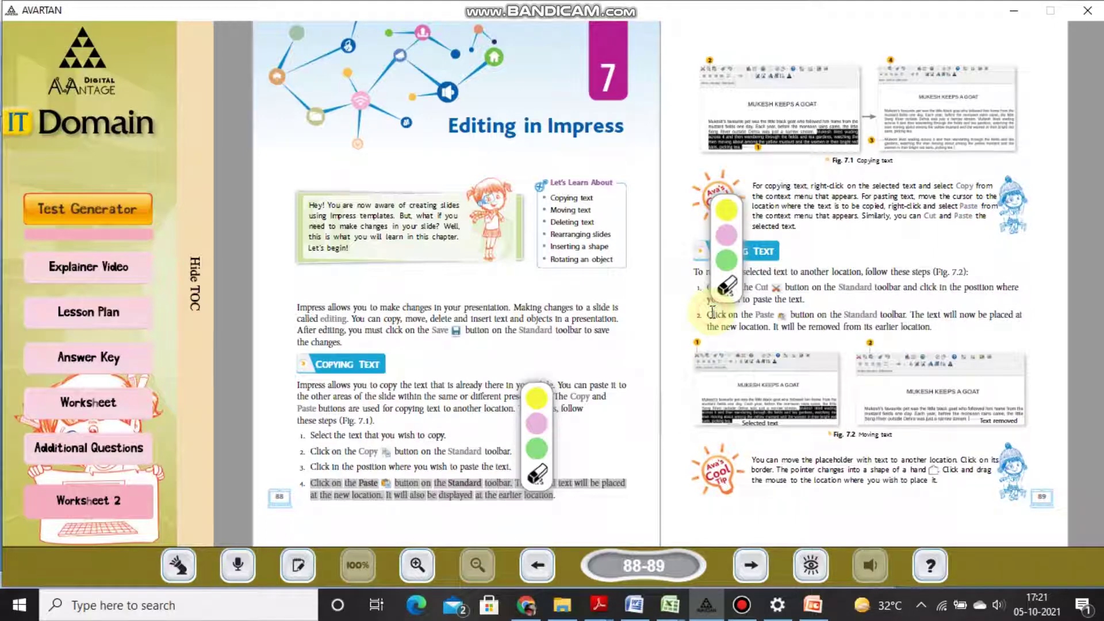
mouse_move(711, 313)
left_mouse_down()
mouse_move(1012, 313)
mouse_move(954, 341)
left_mouse_up()
left_click(952, 340)
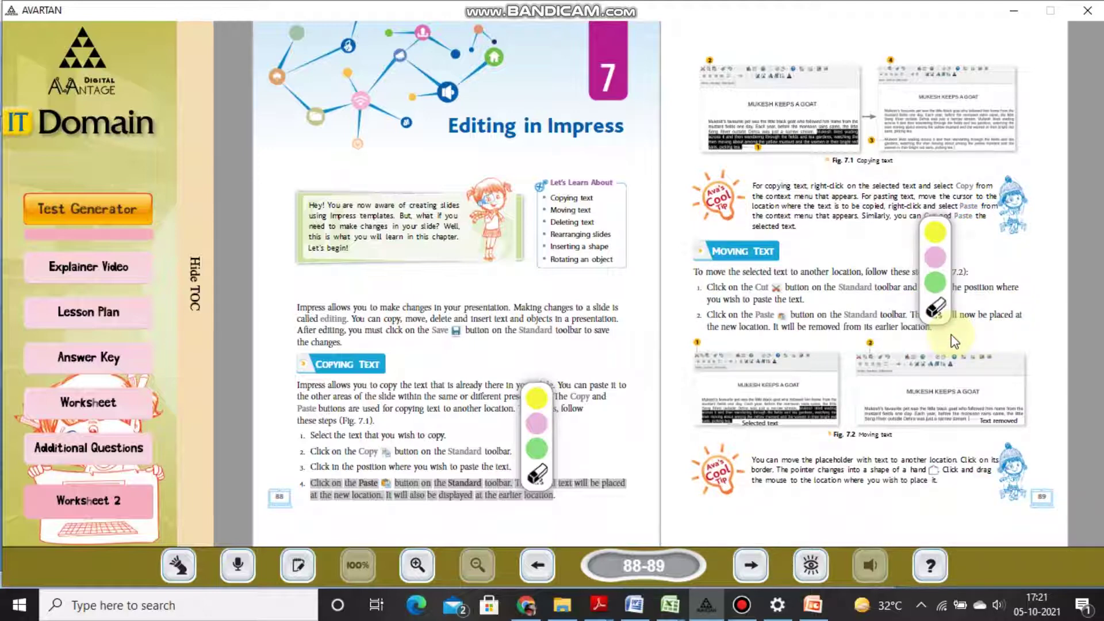
- Delete APPLE from both the title and the subtitle placeholders
left_click(813, 605)
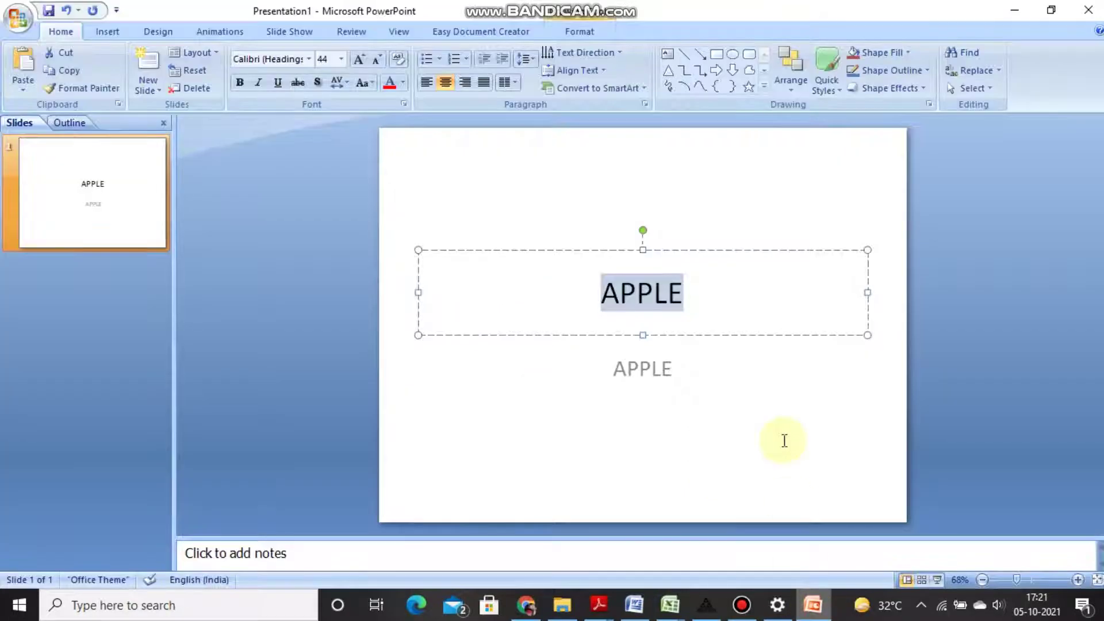
key("Delete")
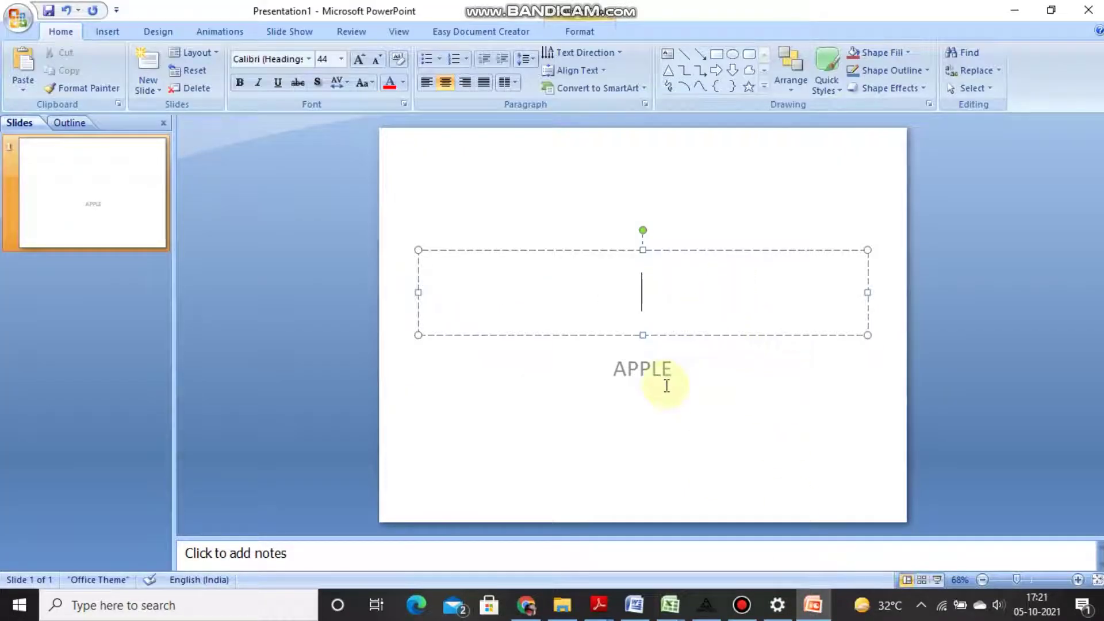
left_click(666, 386)
key("BackSpace")
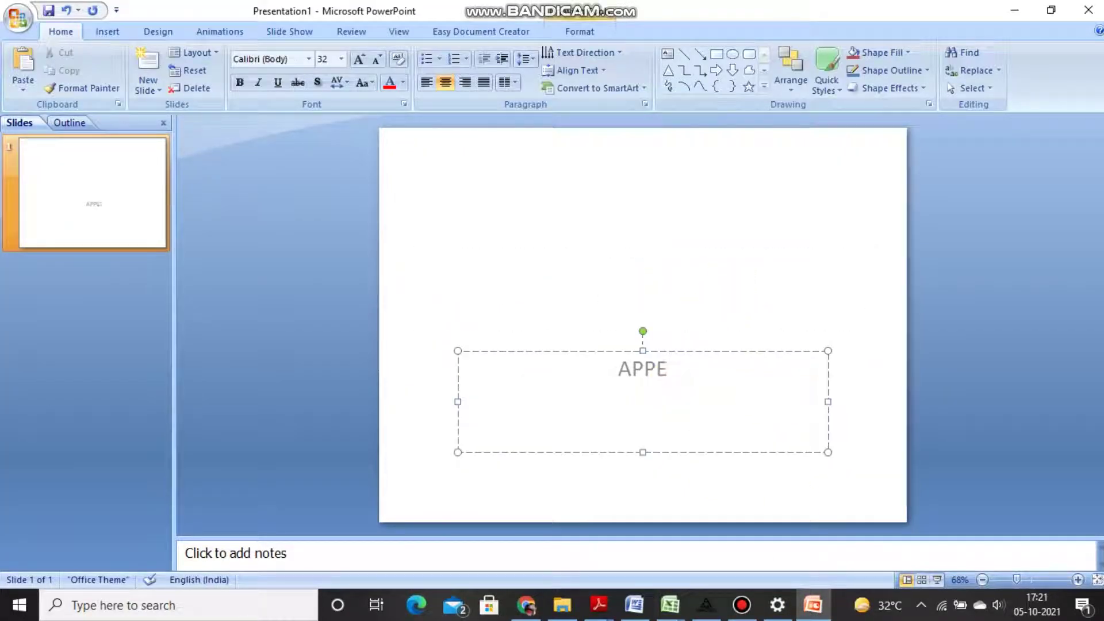
key("BackSpace")
key("BackSpace")
key("BackSpace")
key("BackSpace")
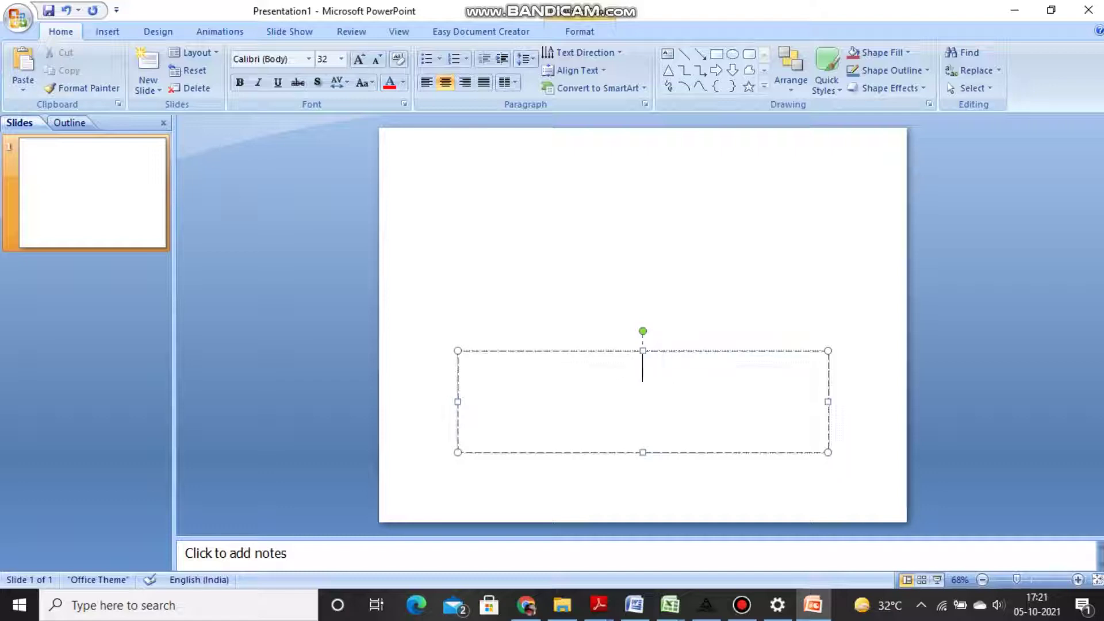
- Type SHREE into the empty title and select it for cutting
left_click(690, 272)
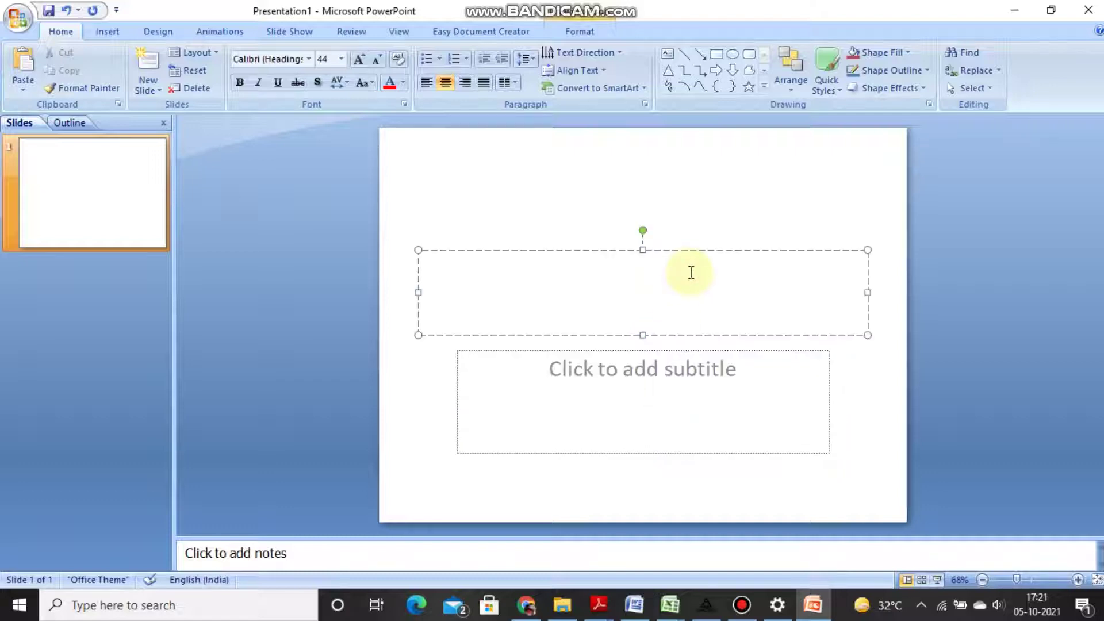
type("SHREE")
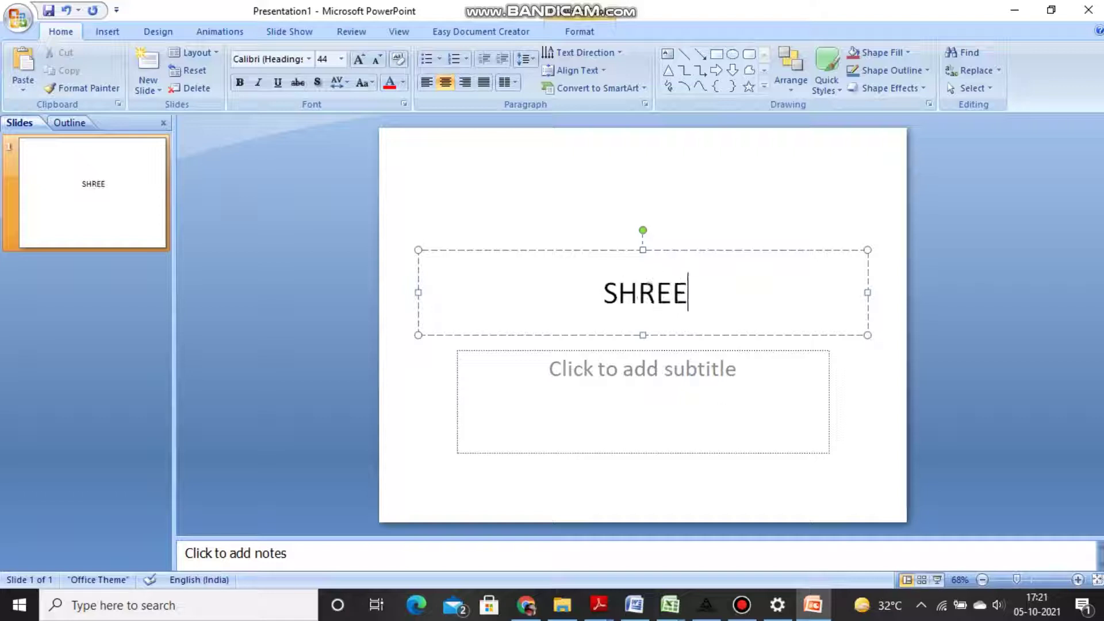
key("shift+Left")
key("shift+Left")
key("shift+Left")
key("shift+Left")
key("shift+Left")
key("ctrl+c")
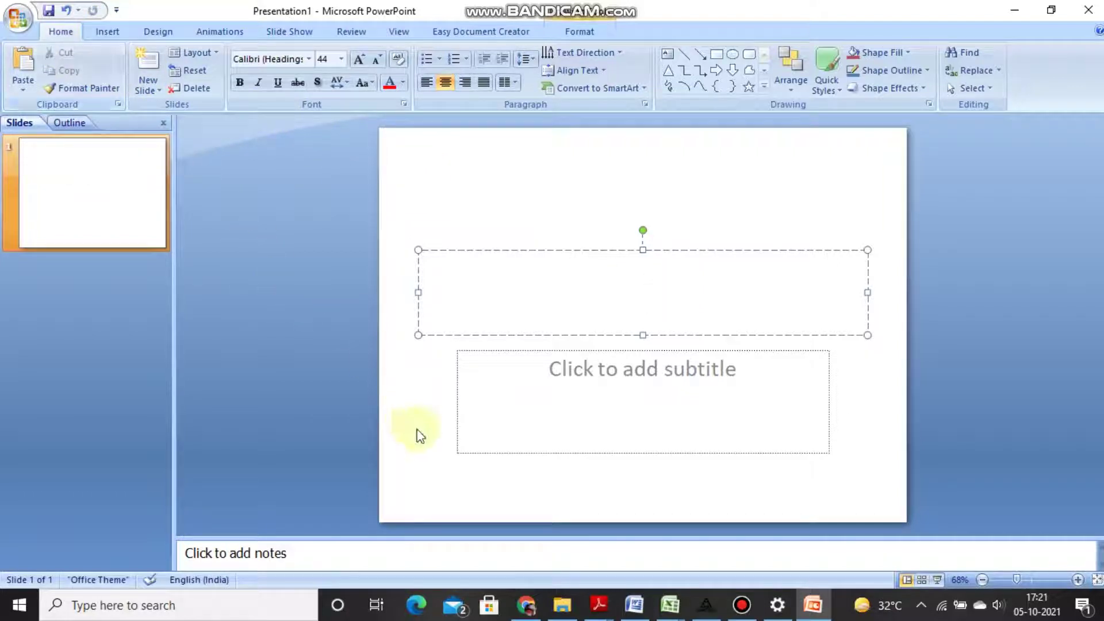
- Paste the cut SHREE into the empty subtitle placeholder and select it
left_click(576, 435)
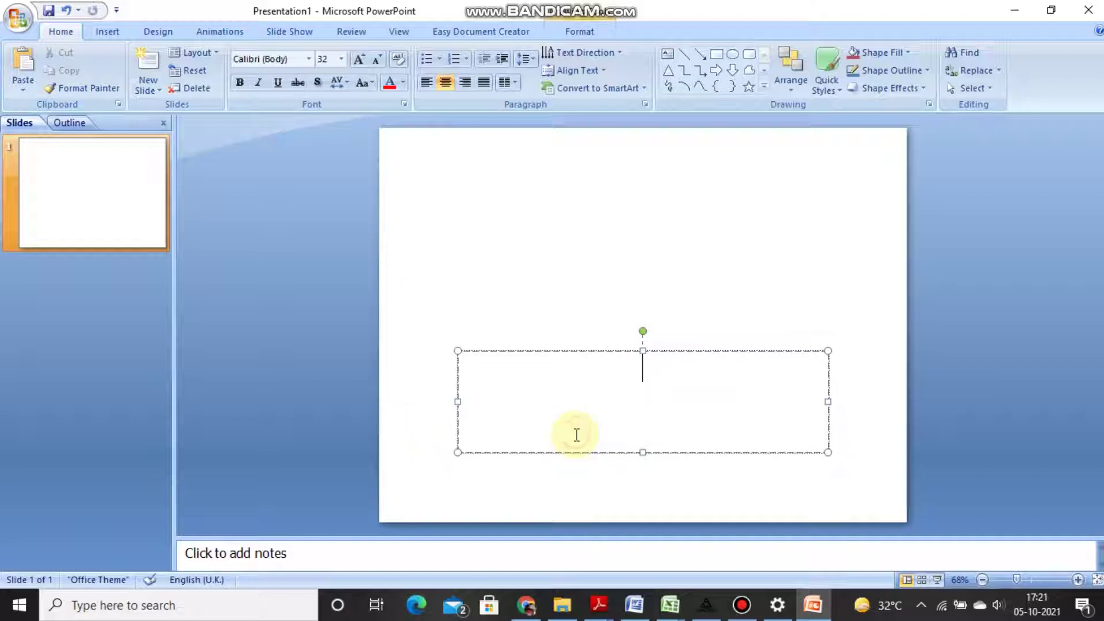
left_click(27, 57)
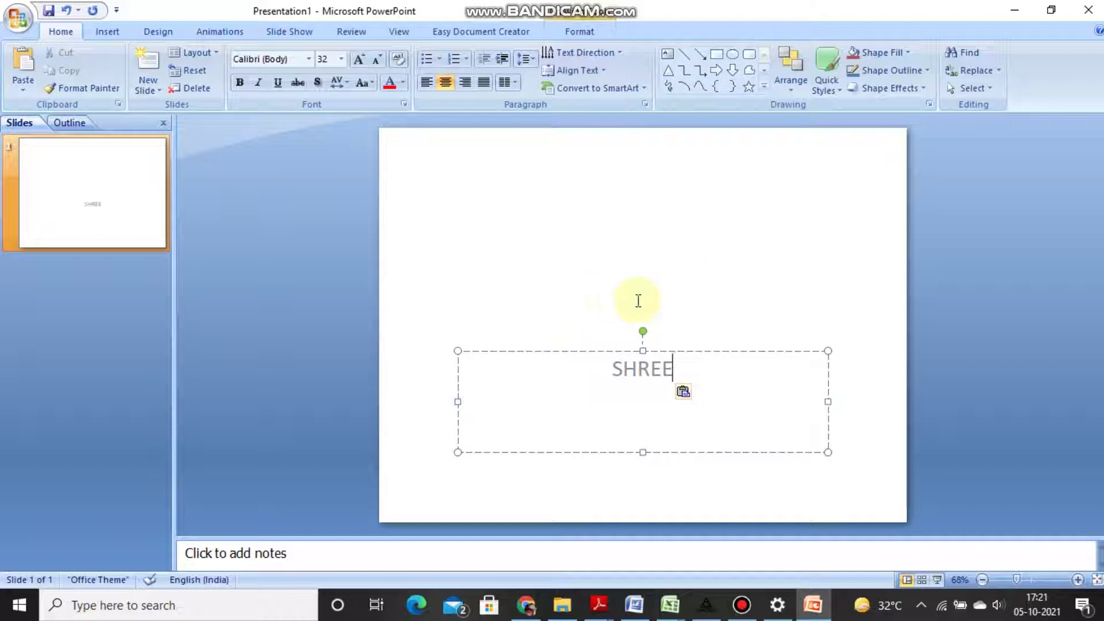
left_click_drag(613, 366, 670, 371)
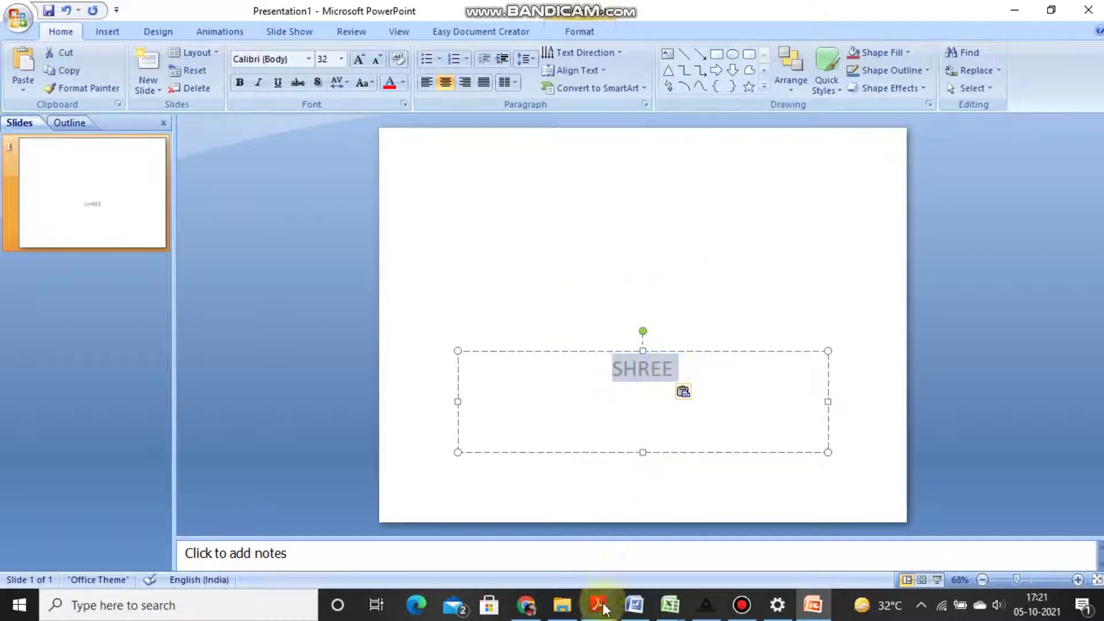
mouse_move(604, 608)
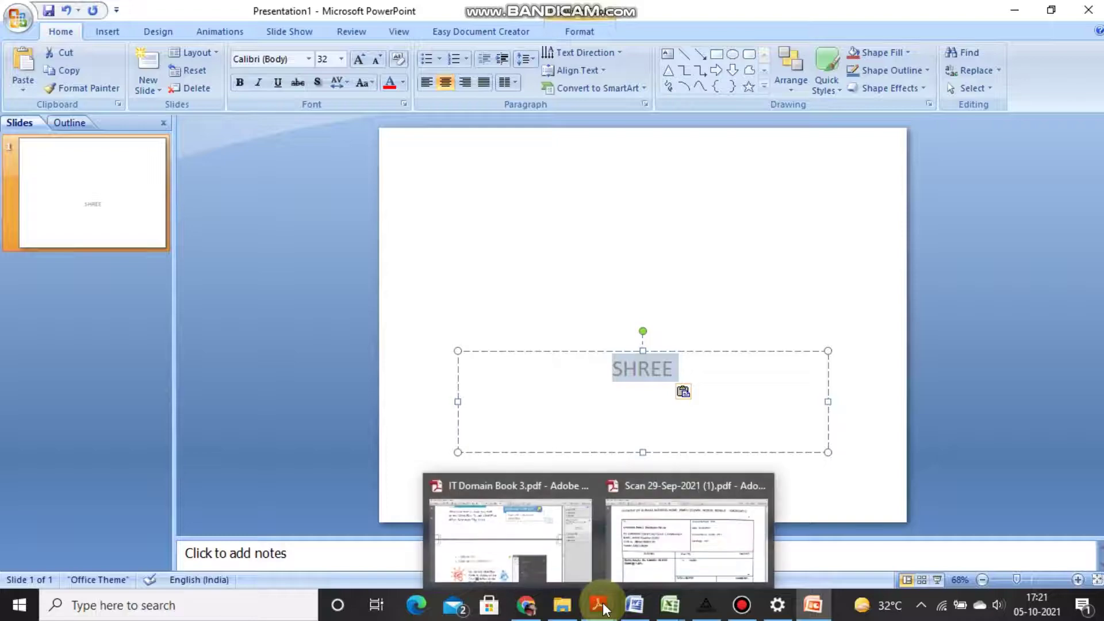
- Turn the e-book to pages 90-91, mark the Deleting Text steps, and return to PowerPoint
left_click(705, 607)
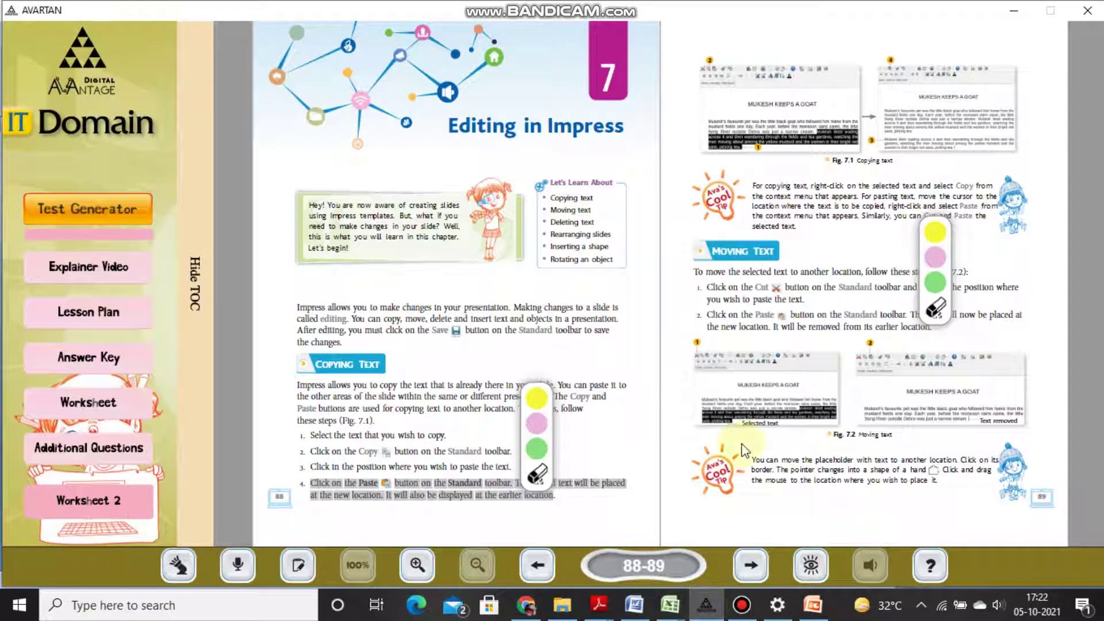
left_click(751, 566)
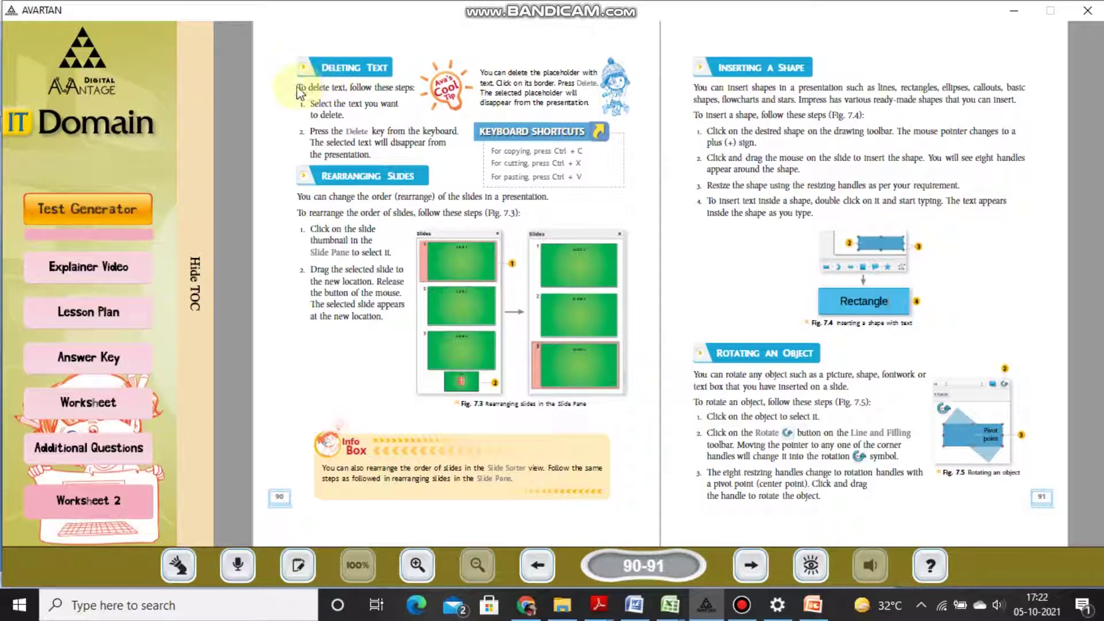
mouse_move(296, 87)
left_mouse_down()
mouse_move(418, 86)
mouse_move(352, 126)
mouse_move(459, 134)
mouse_move(373, 154)
left_mouse_up()
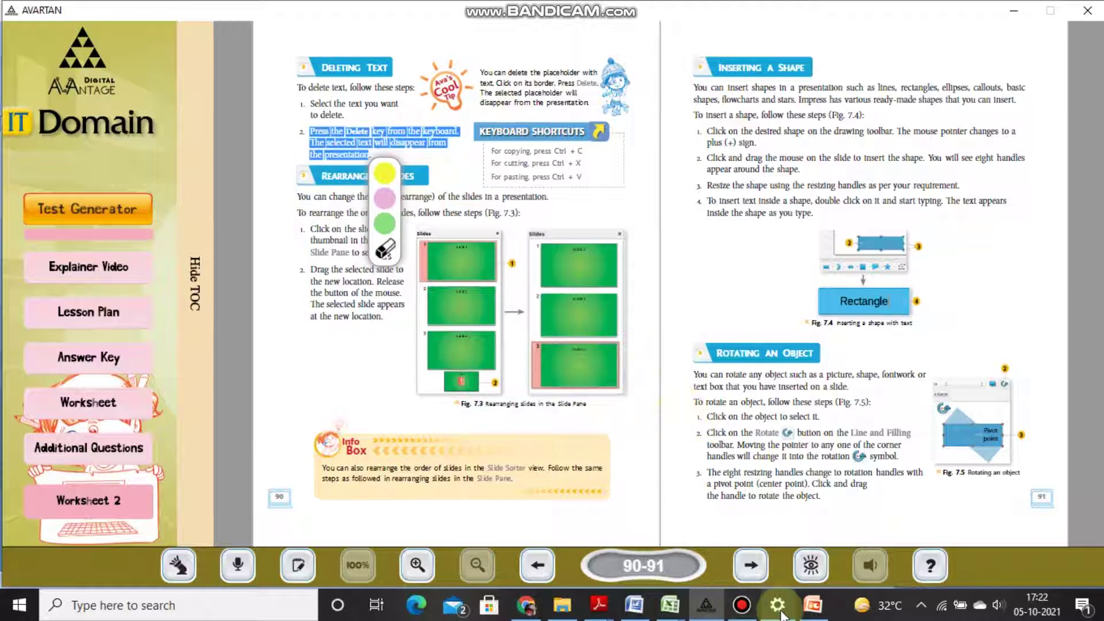
left_click(811, 607)
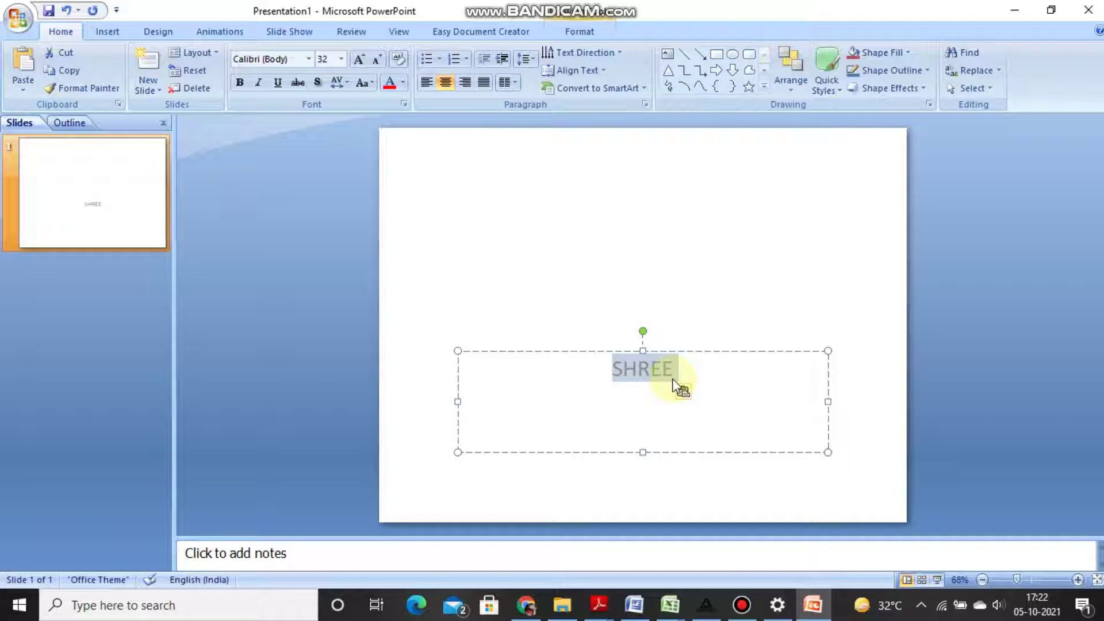
- Delete SHREE from the subtitle, then switch back to the e-book
key("Delete")
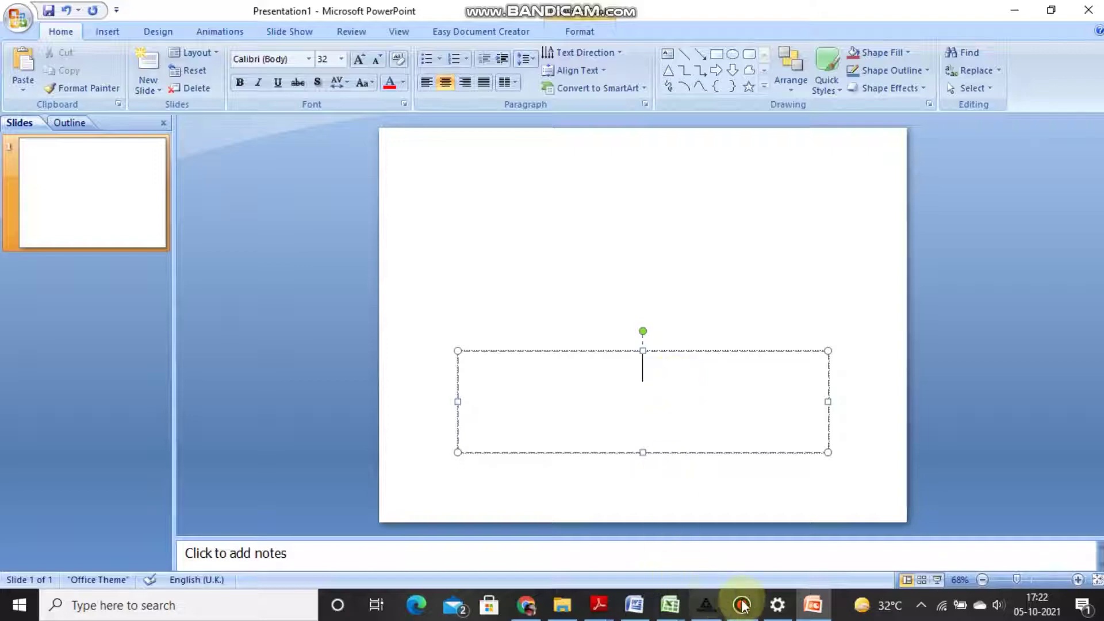
left_click(706, 605)
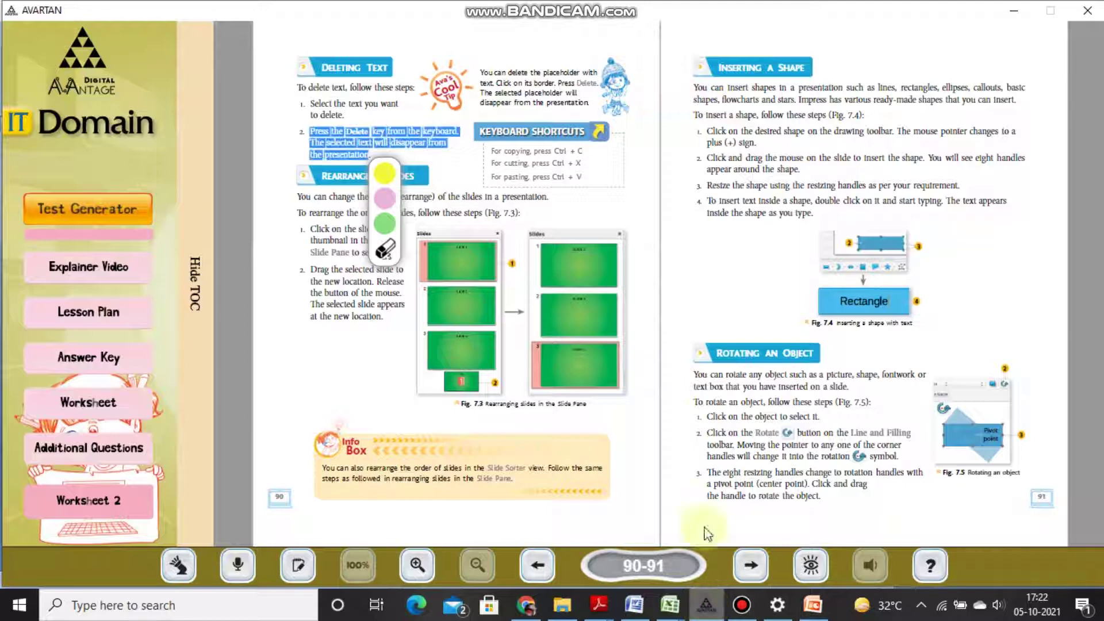
- Mark the Rearranging Slides steps, highlighting step 2 in yellow, then return to PowerPoint
left_click(403, 399)
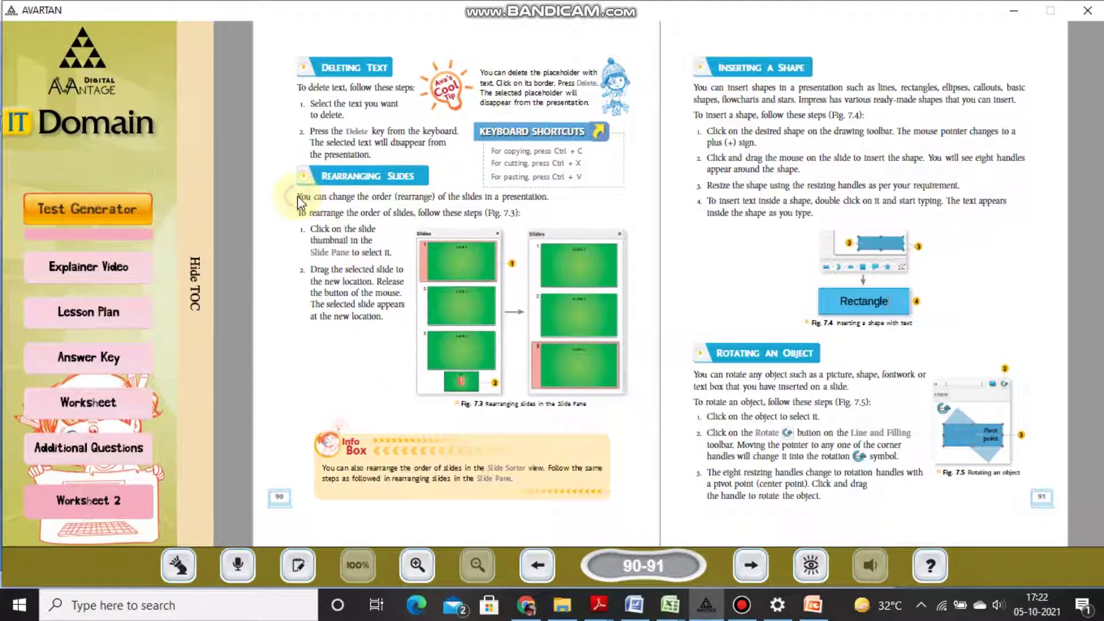
left_click_drag(298, 196, 551, 195)
left_click(290, 254)
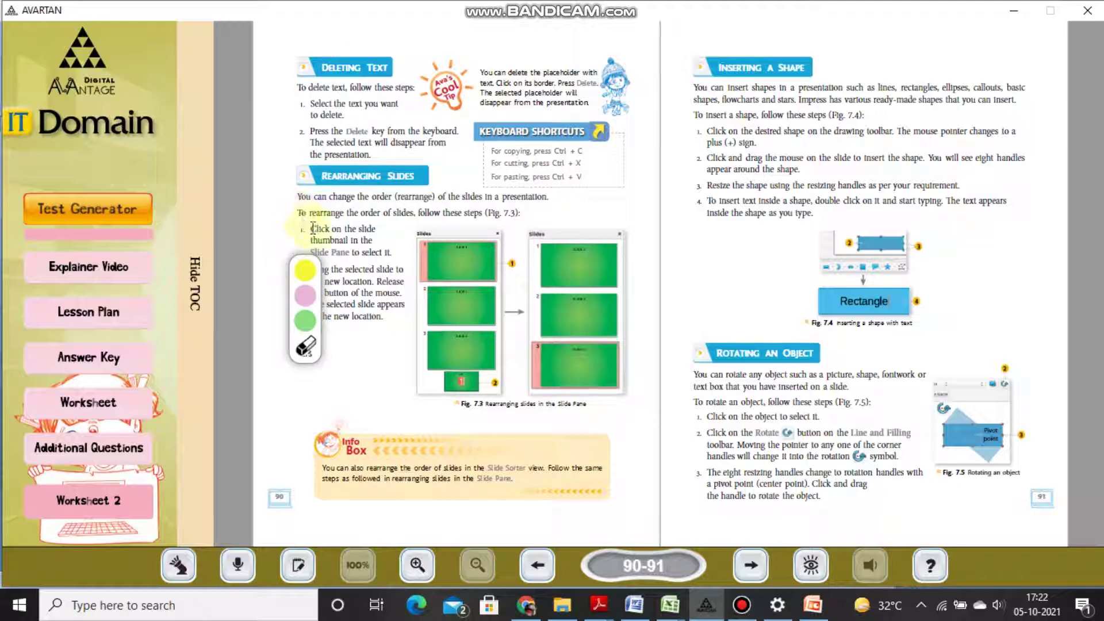
mouse_move(311, 228)
left_mouse_down()
mouse_move(377, 237)
mouse_move(393, 252)
left_mouse_up()
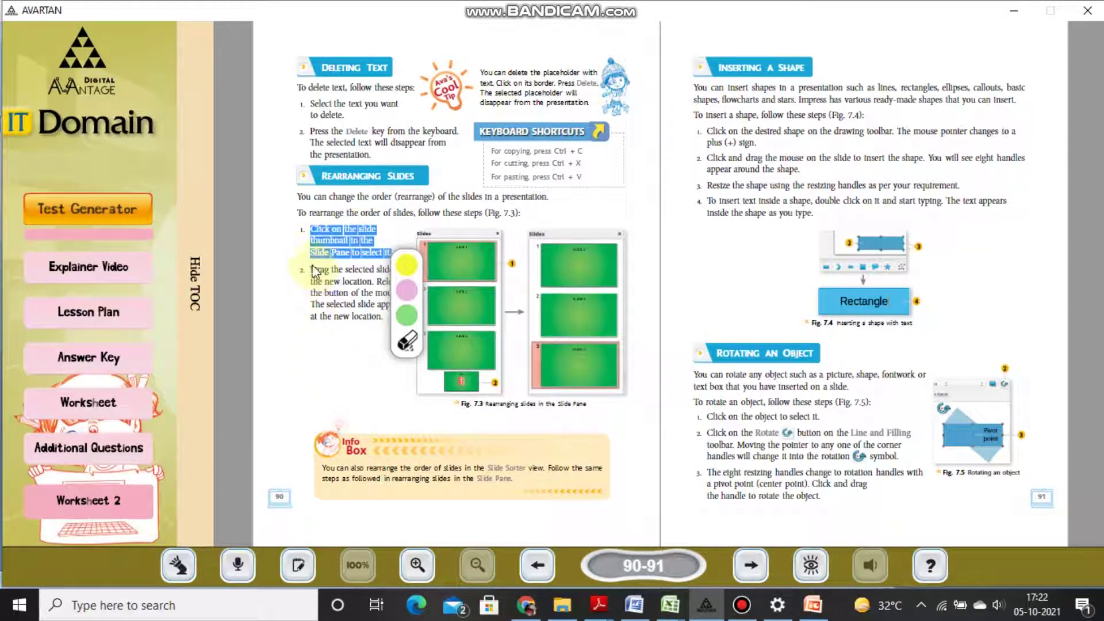
left_click_drag(313, 268, 372, 281)
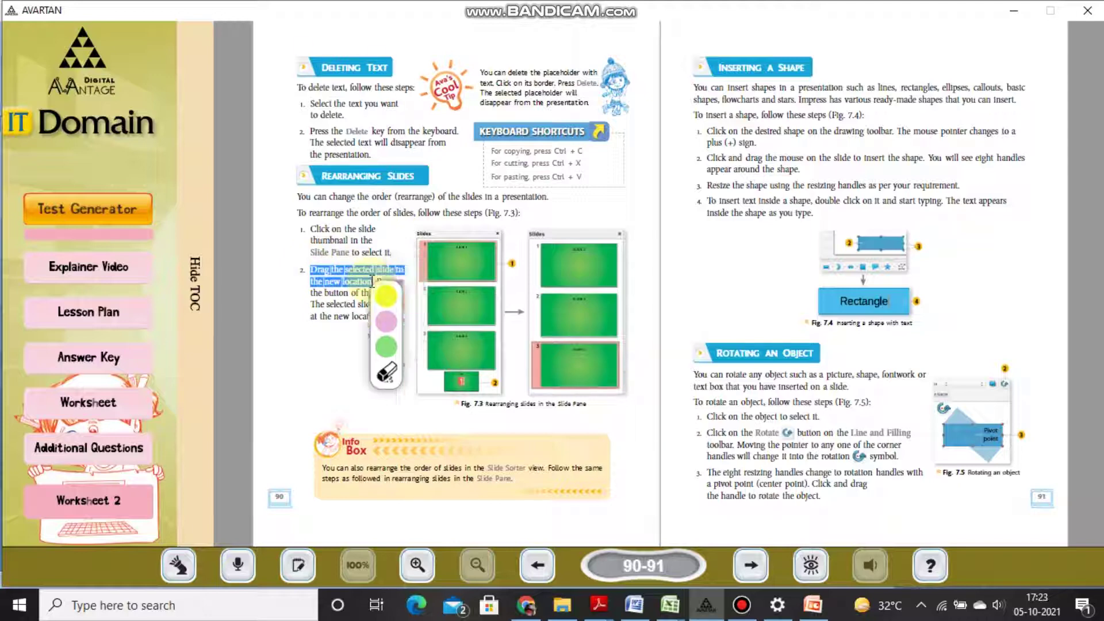
left_click(378, 287)
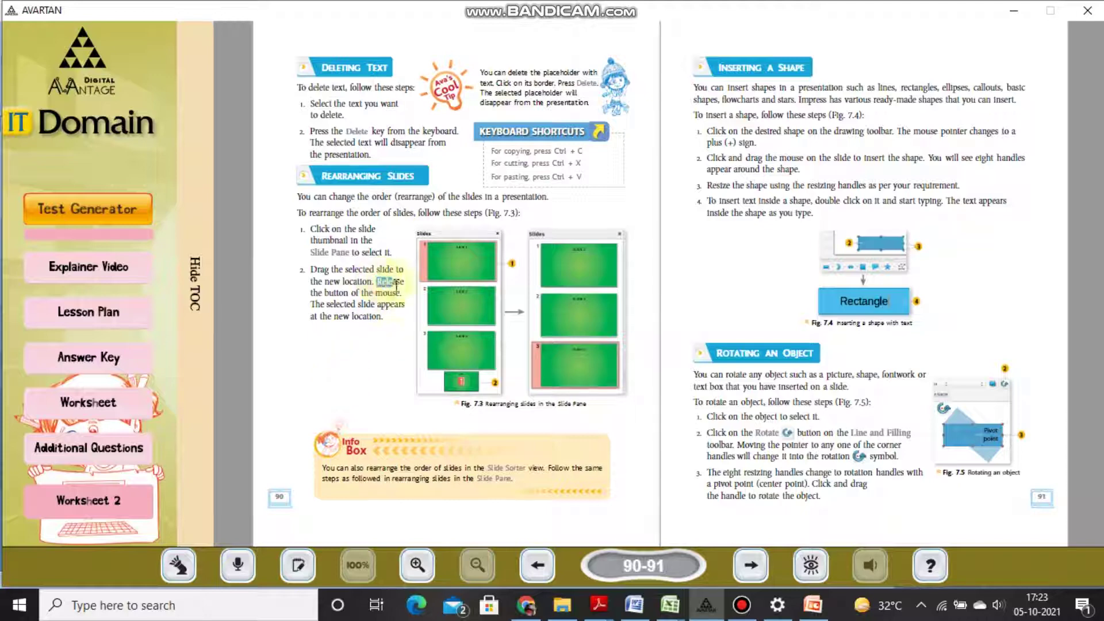
mouse_move(377, 281)
left_mouse_down()
mouse_move(402, 293)
mouse_move(396, 322)
left_mouse_up()
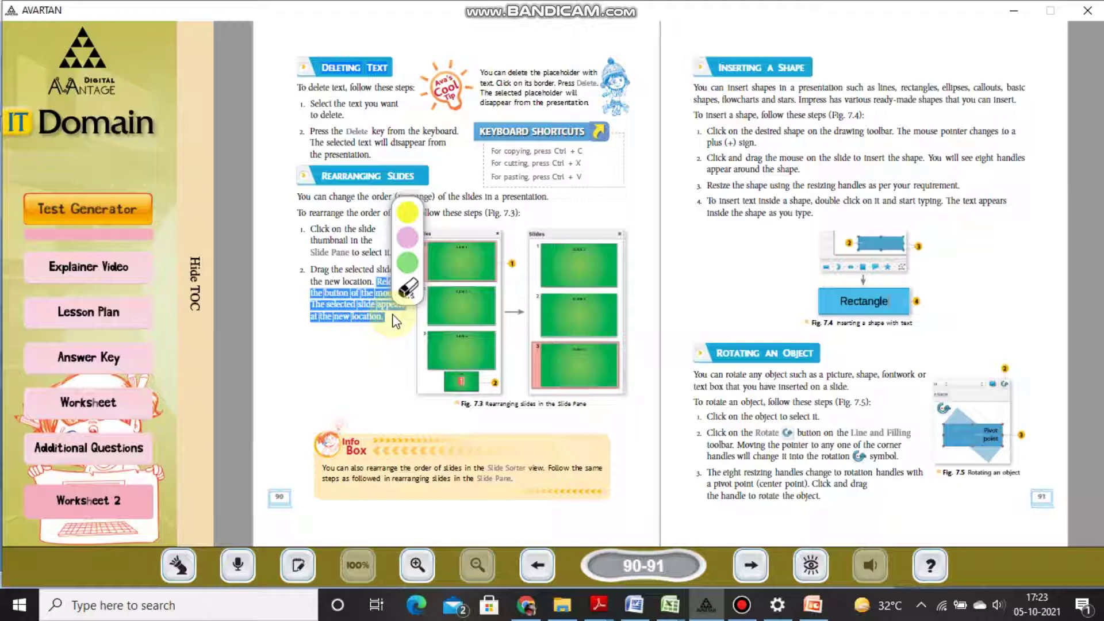
left_click(387, 348)
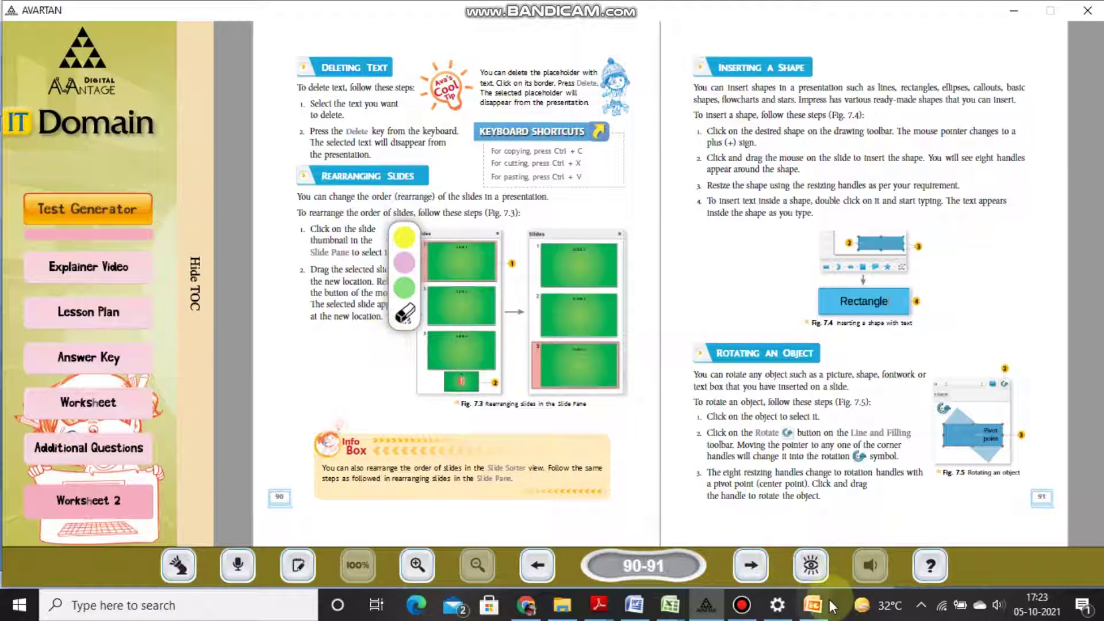
left_click(826, 605)
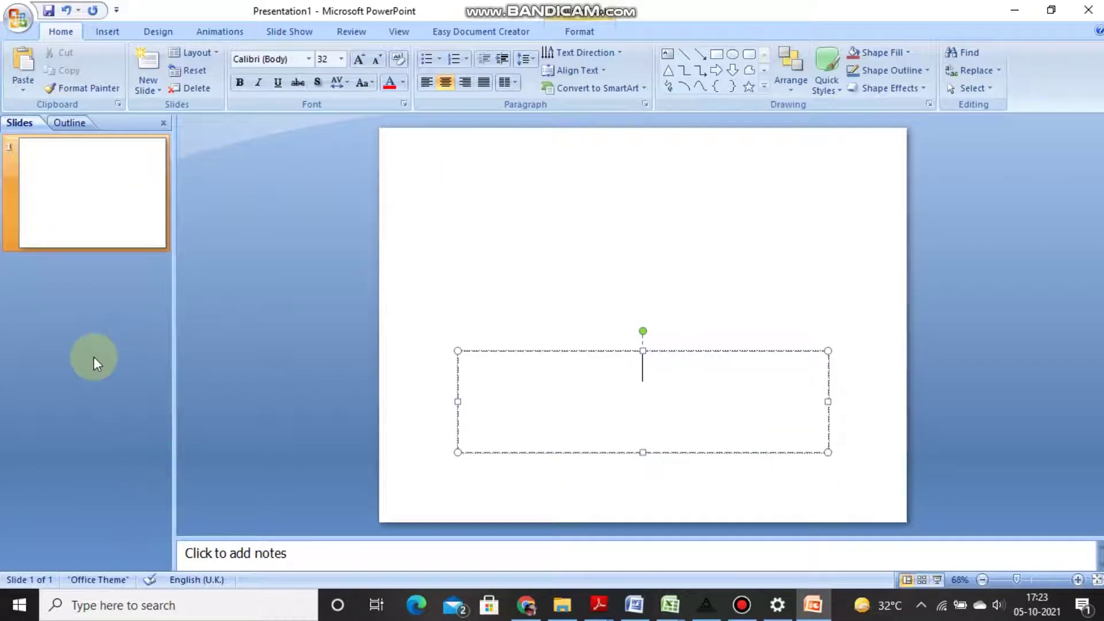